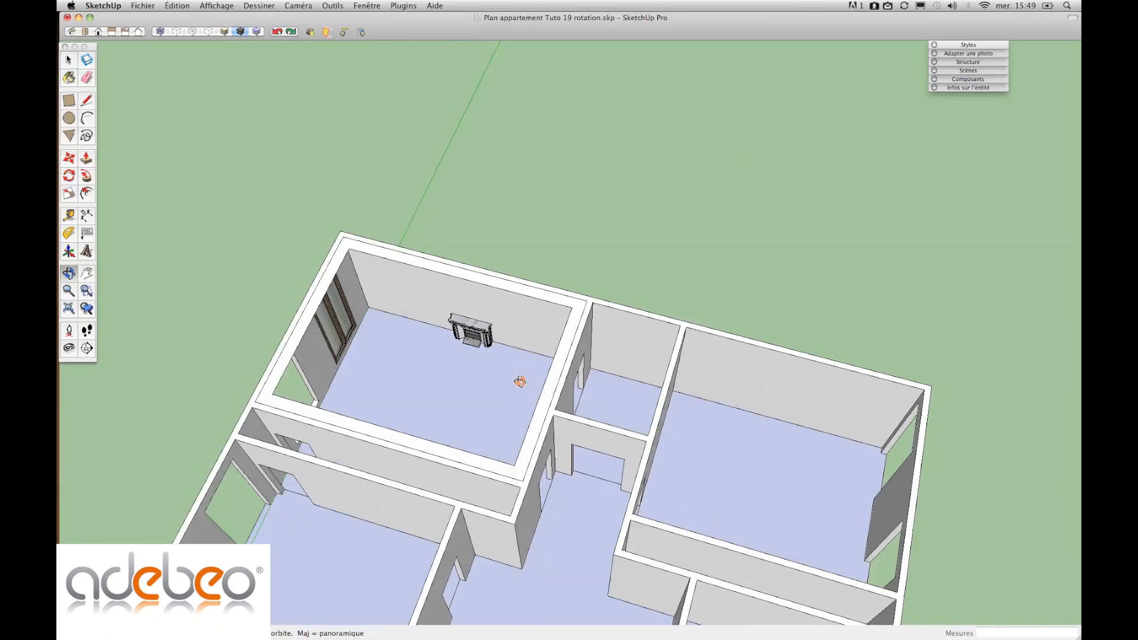
# Step: Try to rotate the frame-shaped wall group around the fireplace room using the Move tool's rotation grip
pyautogui.scroll(5, 318, 311)
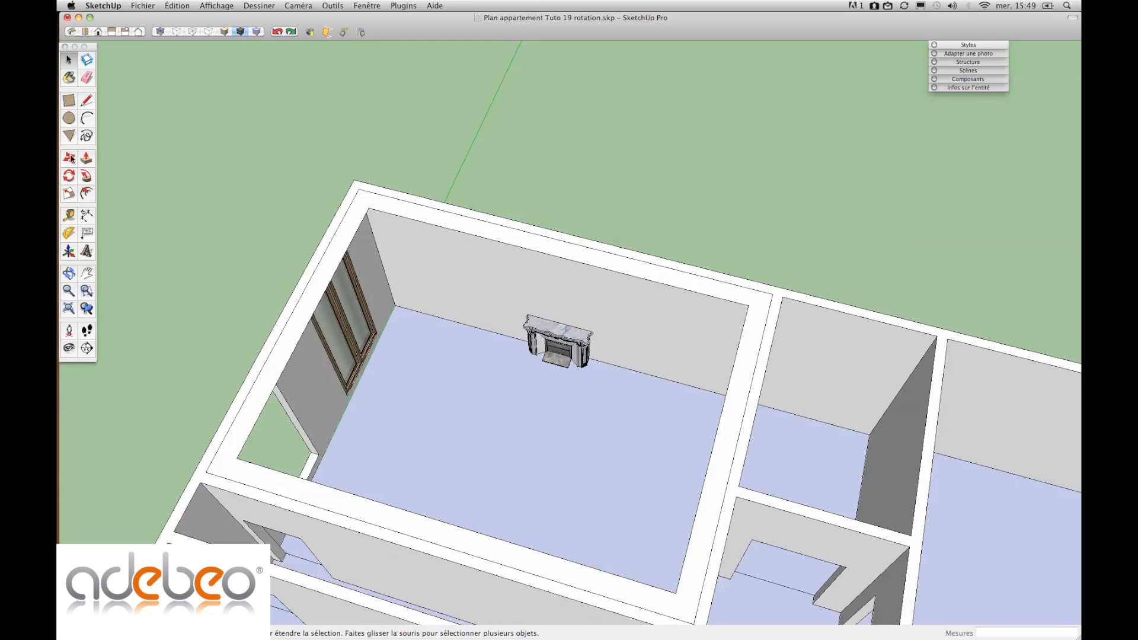
pyautogui.click(69, 158)
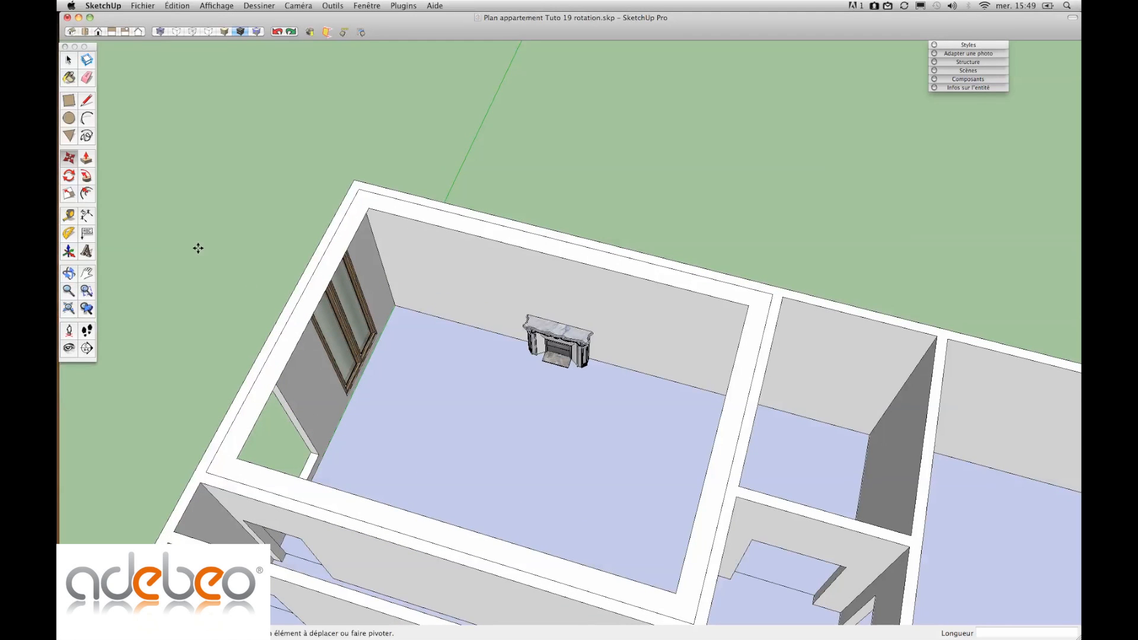
pyautogui.click(336, 331)
pyautogui.press('Escape')
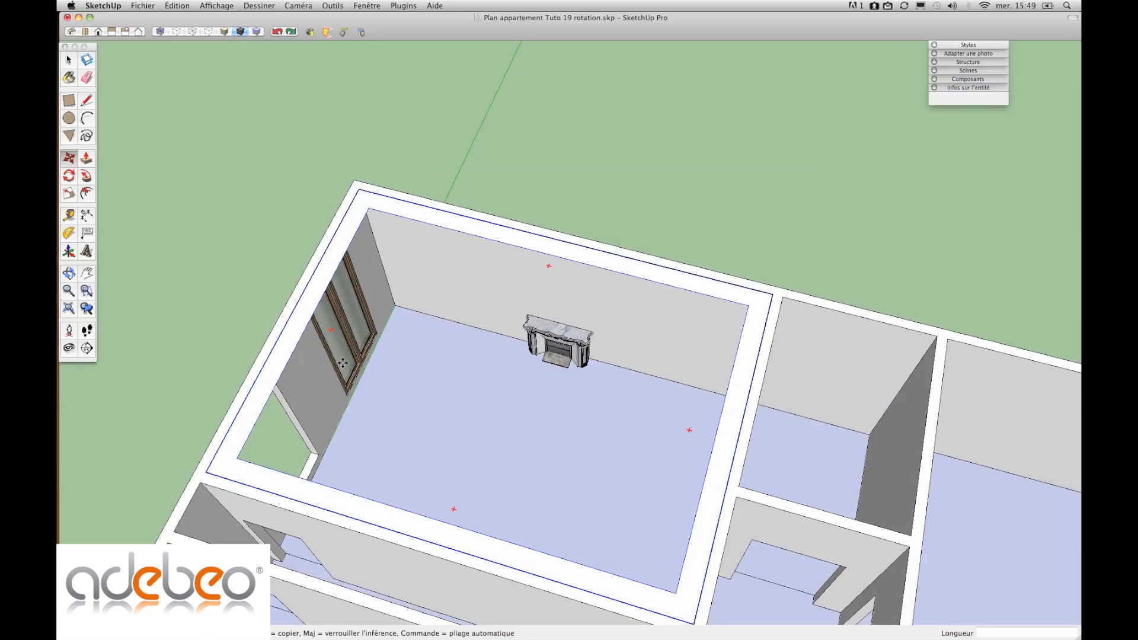
pyautogui.click(331, 330)
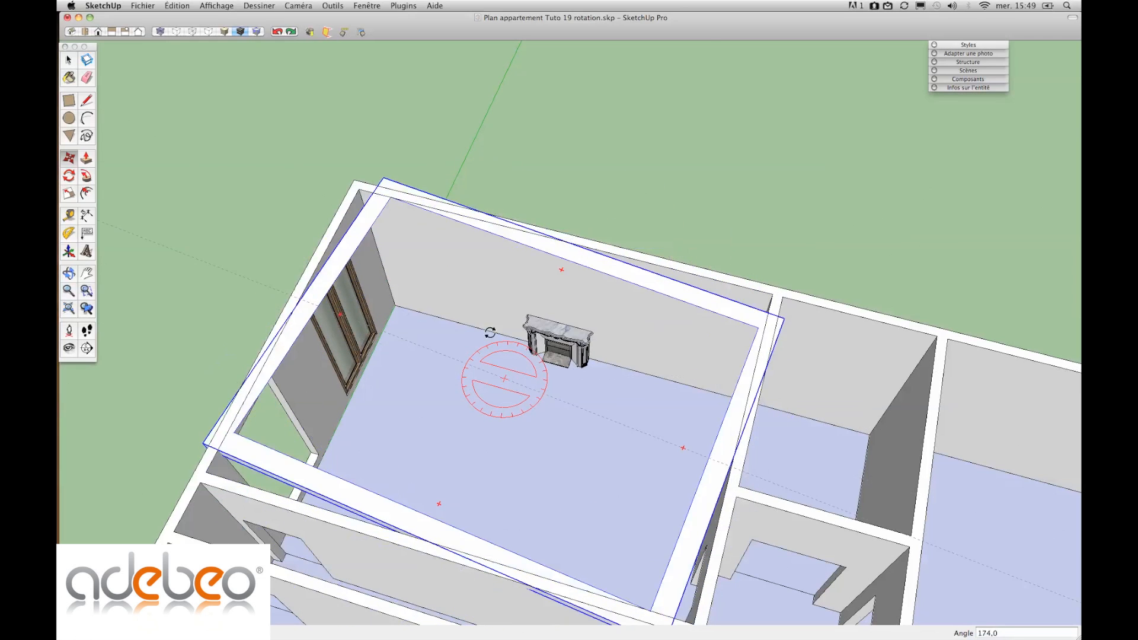
pyautogui.click(528, 483)
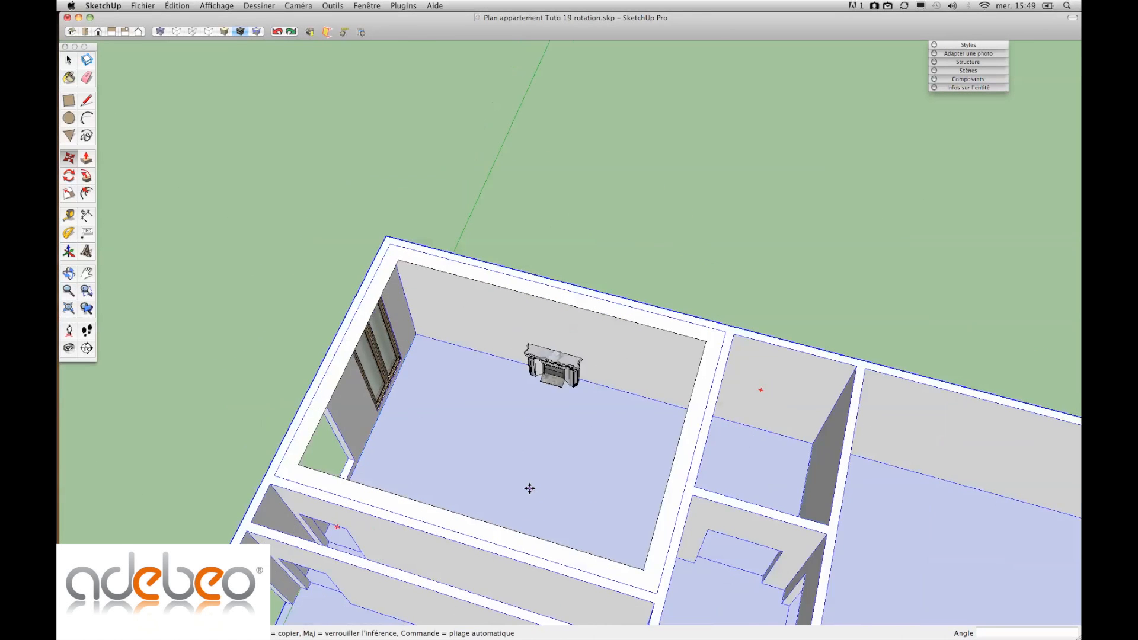
pyautogui.scroll(-2, 529, 488)
pyautogui.press('space')
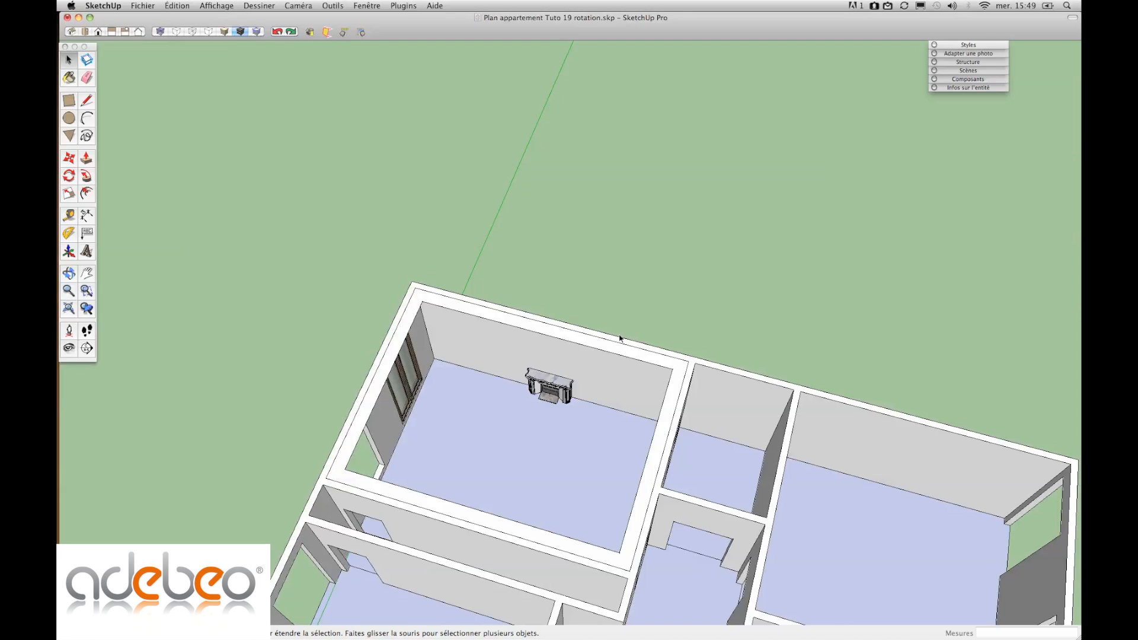
# Step: Draw a 2 cm by 17 cm rectangle on the ground outside the apartment, behind the fireplace wall
pyautogui.keyDown('shift'); pyautogui.moveTo(624, 343); pyautogui.dragTo(505, 368, button='middle'); pyautogui.keyUp('shift')
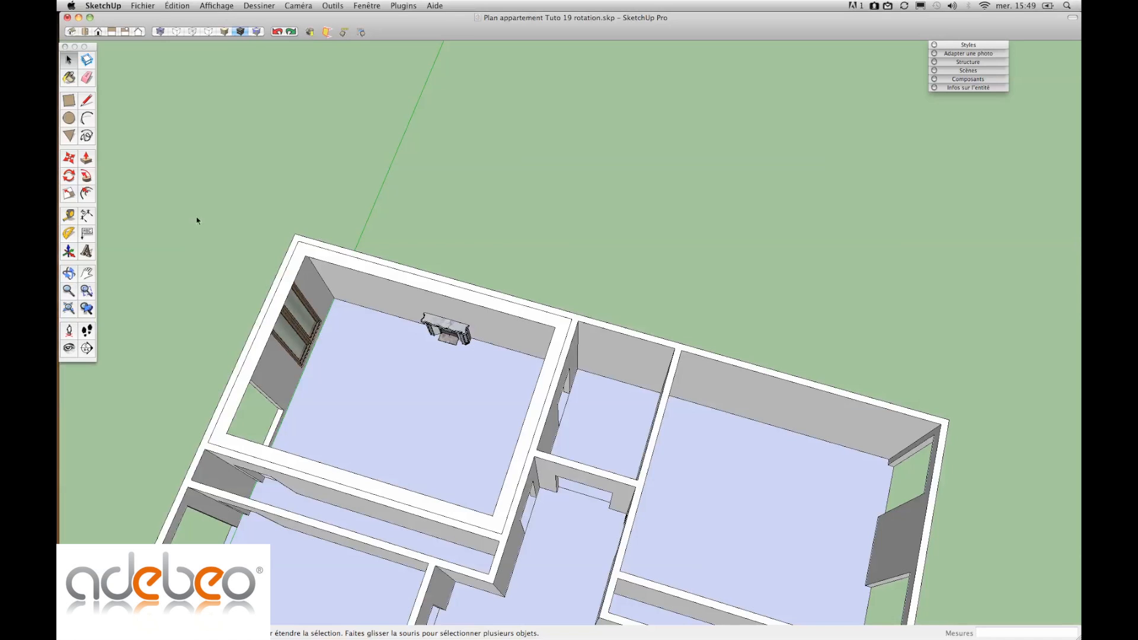
pyautogui.moveTo(379, 300); pyautogui.dragTo(482, 392, button='middle')
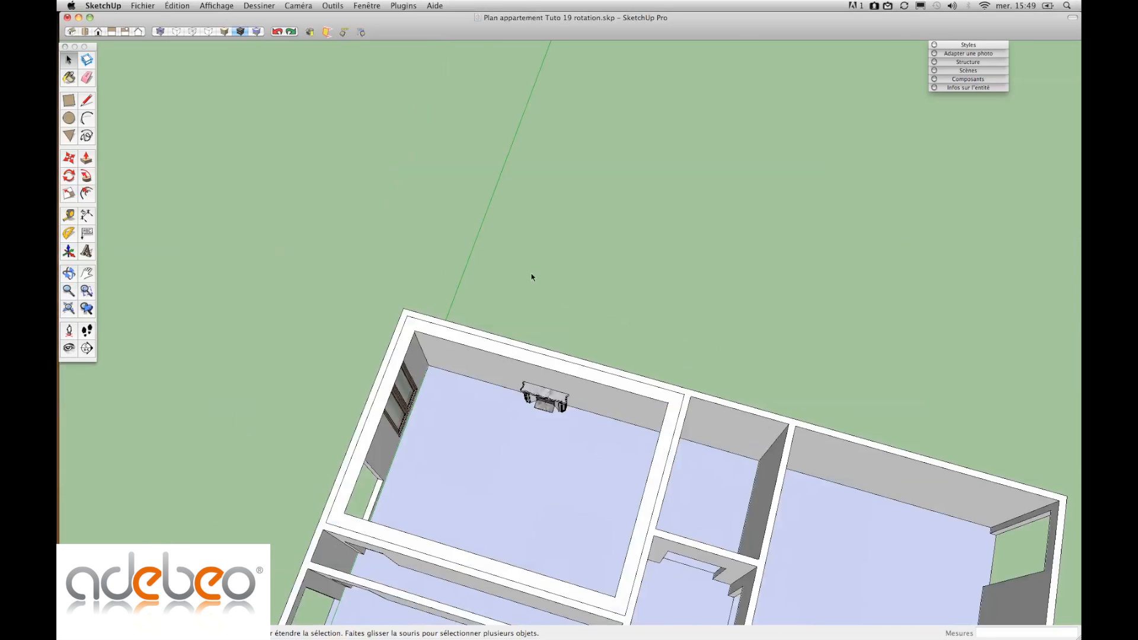
pyautogui.click(69, 100)
pyautogui.click(533, 303)
pyautogui.click(562, 261)
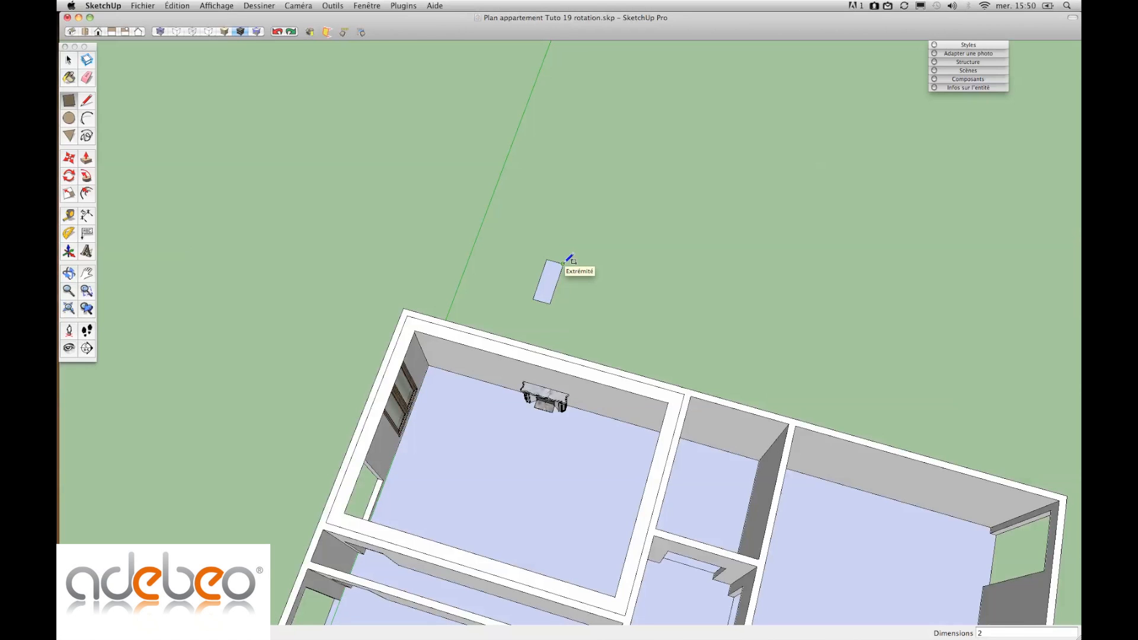
pyautogui.write('2cm;17cm')
pyautogui.press('Return')
pyautogui.scroll(3, 535, 300)
pyautogui.scroll(10, 539, 293)
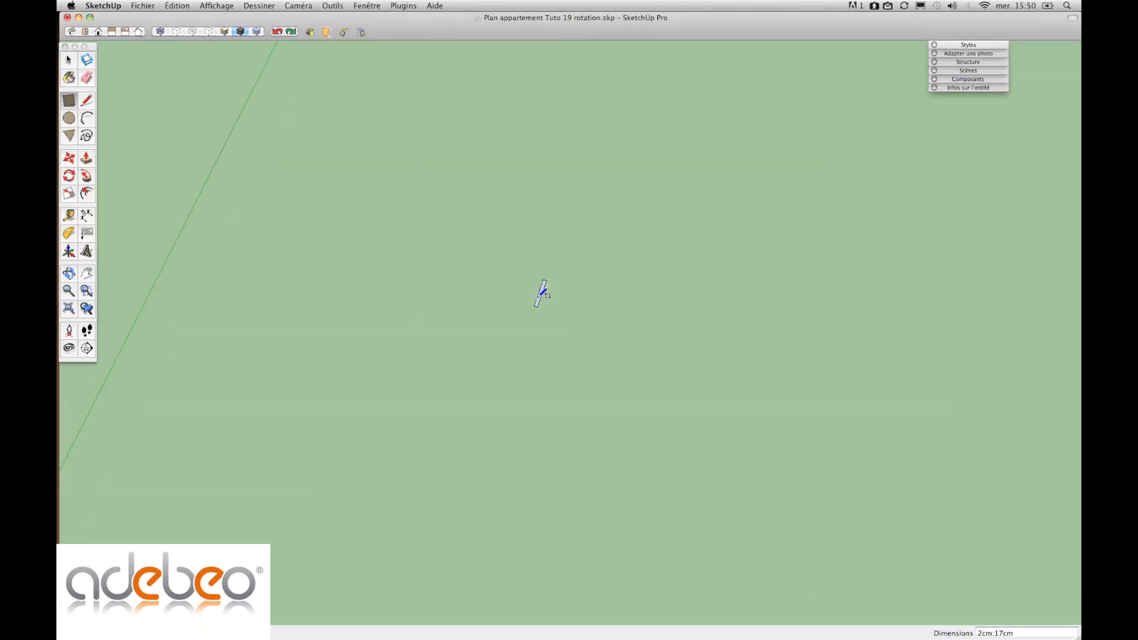
# Step: Draw a tangent arc across the rectangle's outer corner at the end farthest from the apartment
pyautogui.press('a')
pyautogui.scroll(4, 569, 219)
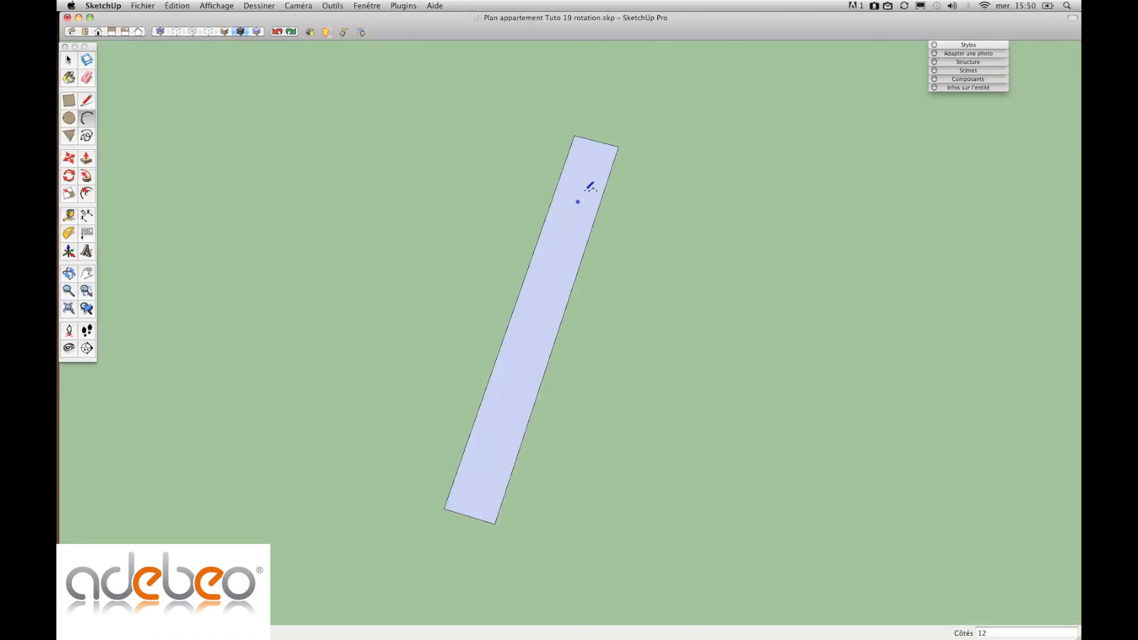
pyautogui.click(596, 141)
pyautogui.click(612, 166)
pyautogui.click(617, 156)
# Step: Draw a V-shaped notch with lines below the arc and erase the leftover corner and edge pieces to complete the moulding profile
pyautogui.press('l')
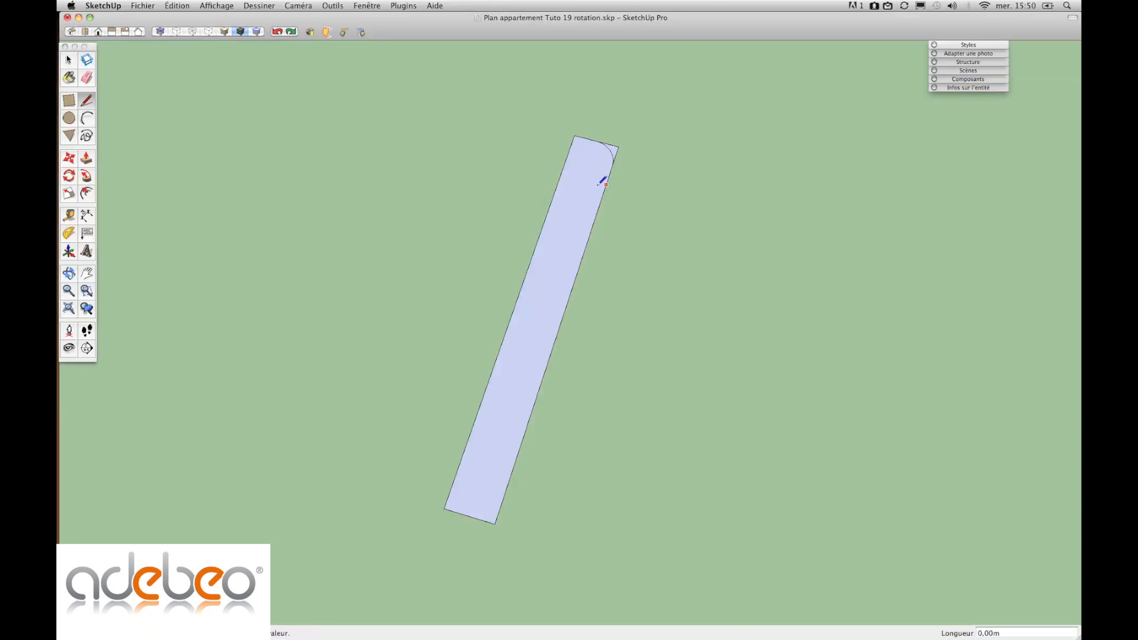
pyautogui.click(589, 198)
pyautogui.press('e')
pyautogui.click(599, 211)
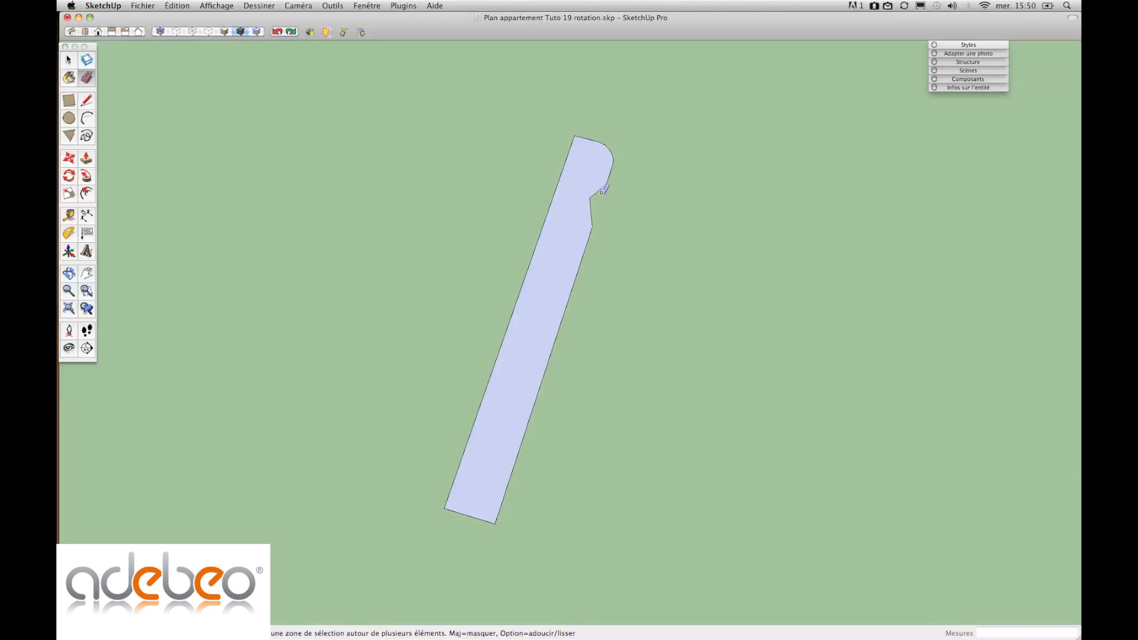
# Step: Select the moulding profile's face together with all its bounding edges
pyautogui.press('space')
pyautogui.doubleClick(564, 239)
pyautogui.scroll(-5, 562, 243)
pyautogui.moveTo(561, 248); pyautogui.dragTo(670, 306, button='middle')
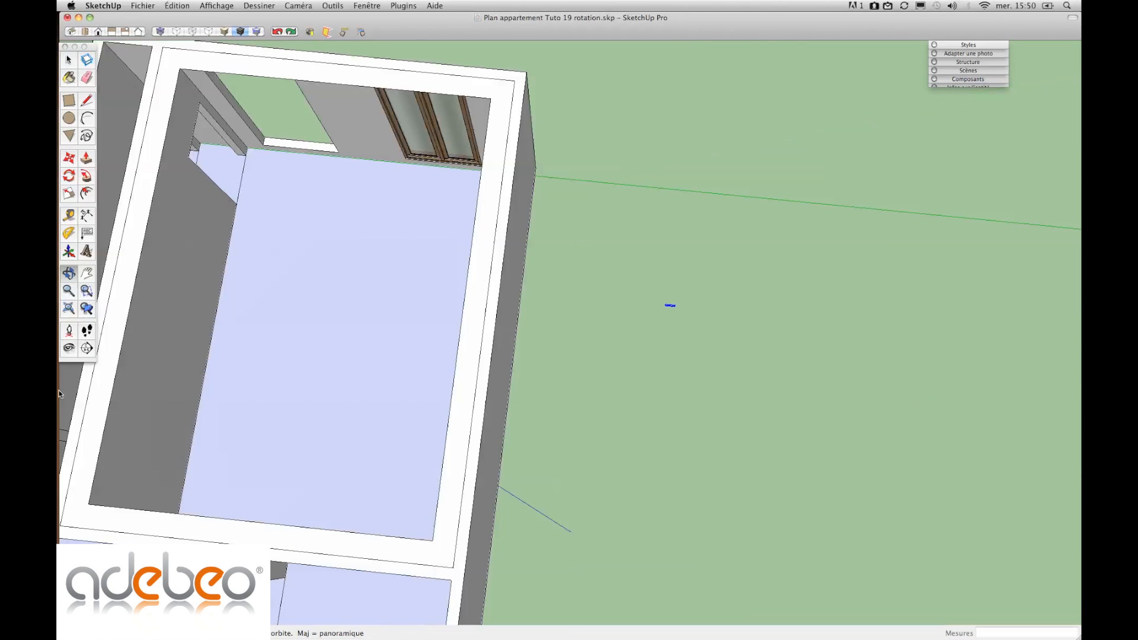
pyautogui.press('space')
pyautogui.moveTo(242, 212); pyautogui.dragTo(350, 522, button='middle')
pyautogui.moveTo(569, 391); pyautogui.dragTo(889, 255, button='middle')
pyautogui.scroll(4, 628, 277)
pyautogui.scroll(6, 536, 234)
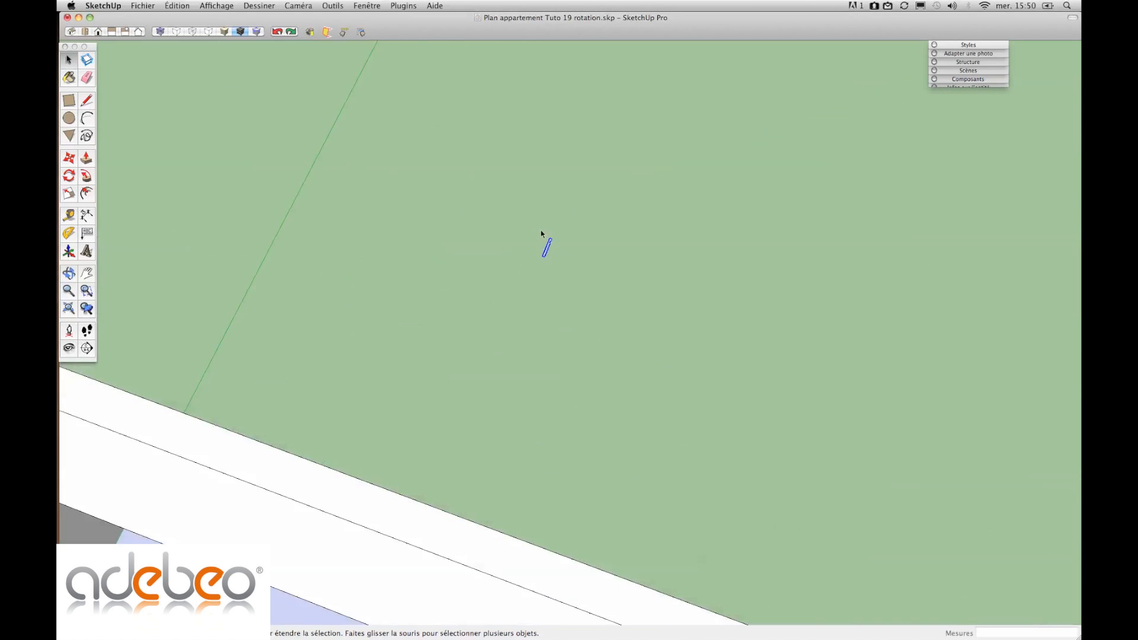
pyautogui.scroll(8, 541, 237)
pyautogui.moveTo(543, 253); pyautogui.dragTo(433, 396, button='middle')
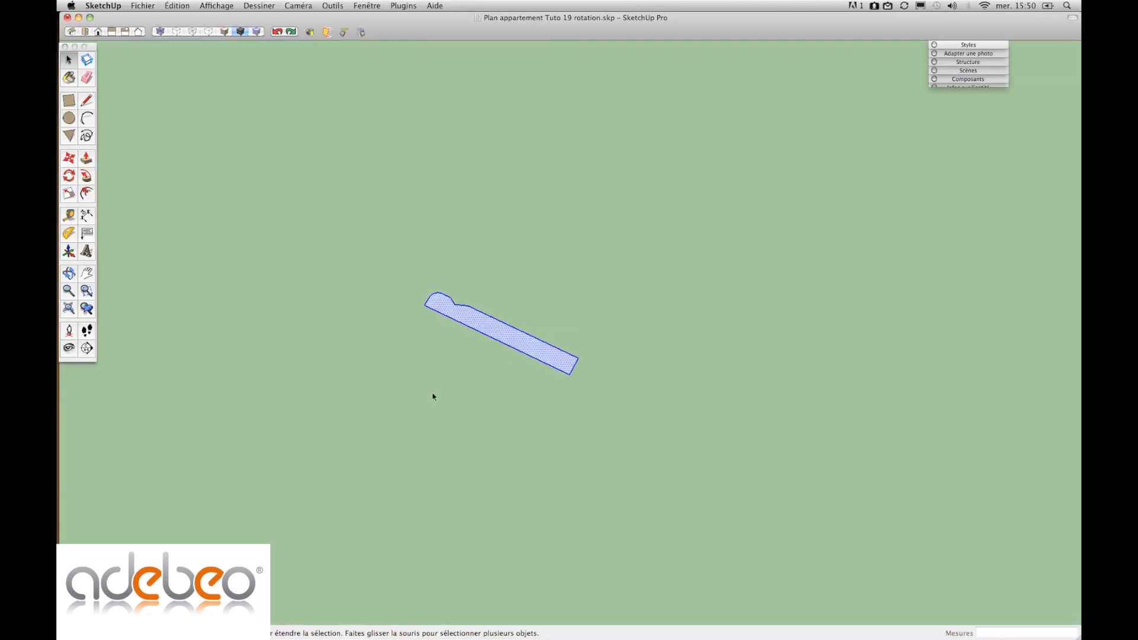
# Step: Try to rotate the selected profile flat on the ground plane about its square end
pyautogui.click(69, 177)
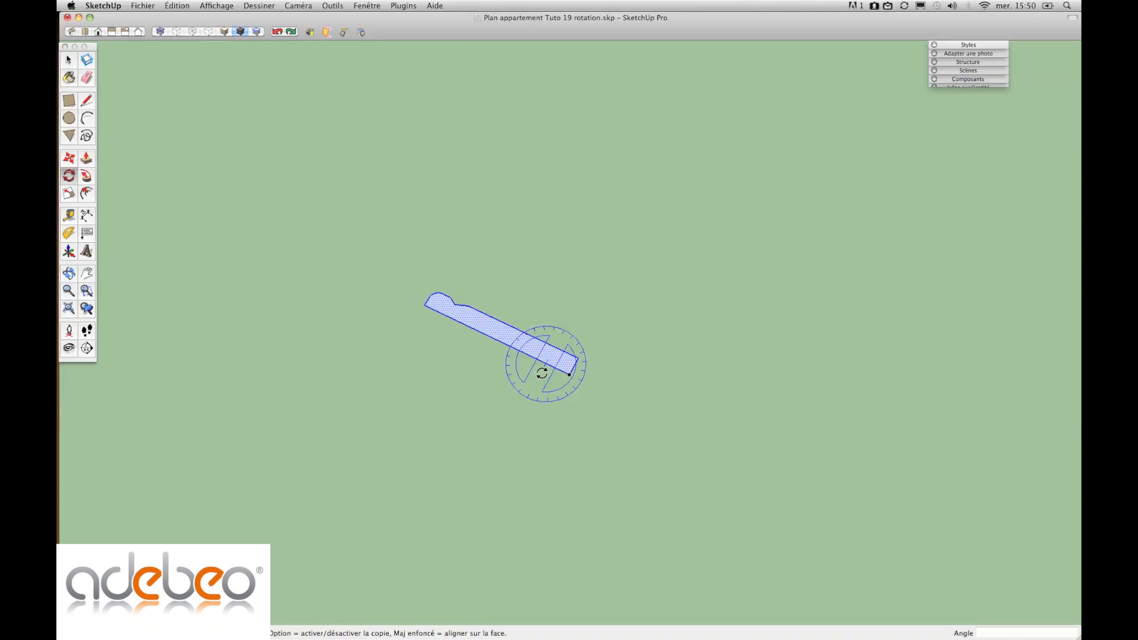
pyautogui.moveTo(543, 373); pyautogui.dragTo(688, 191, button='middle')
pyautogui.scroll(-10, 626, 379)
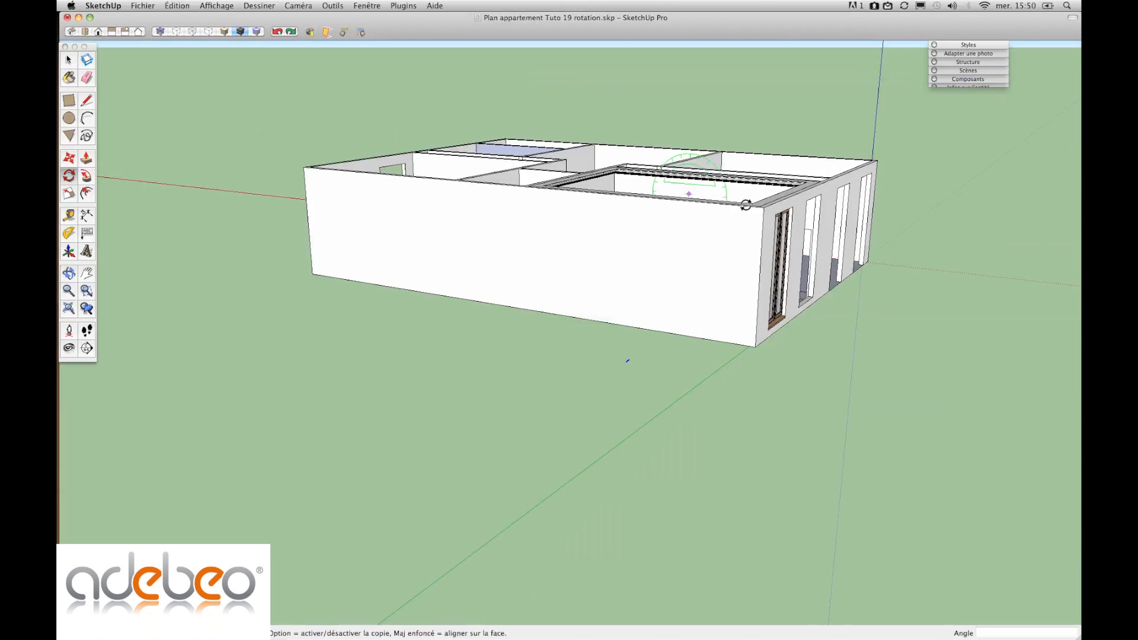
pyautogui.scroll(4, 611, 355)
pyautogui.scroll(5, 616, 355)
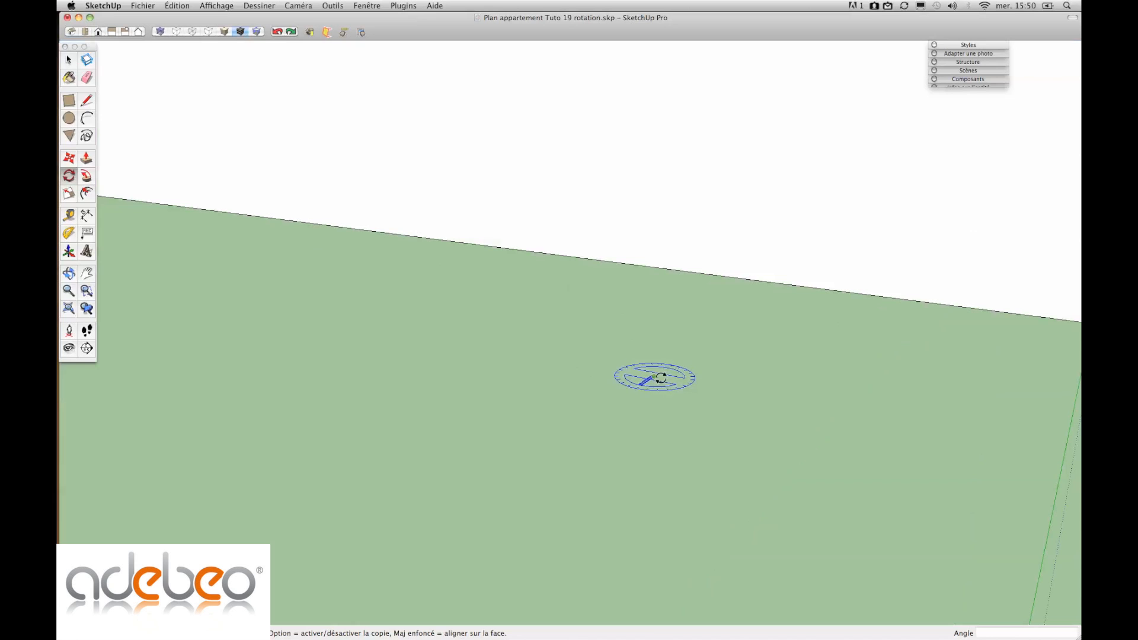
pyautogui.click(654, 377)
pyautogui.click(596, 372)
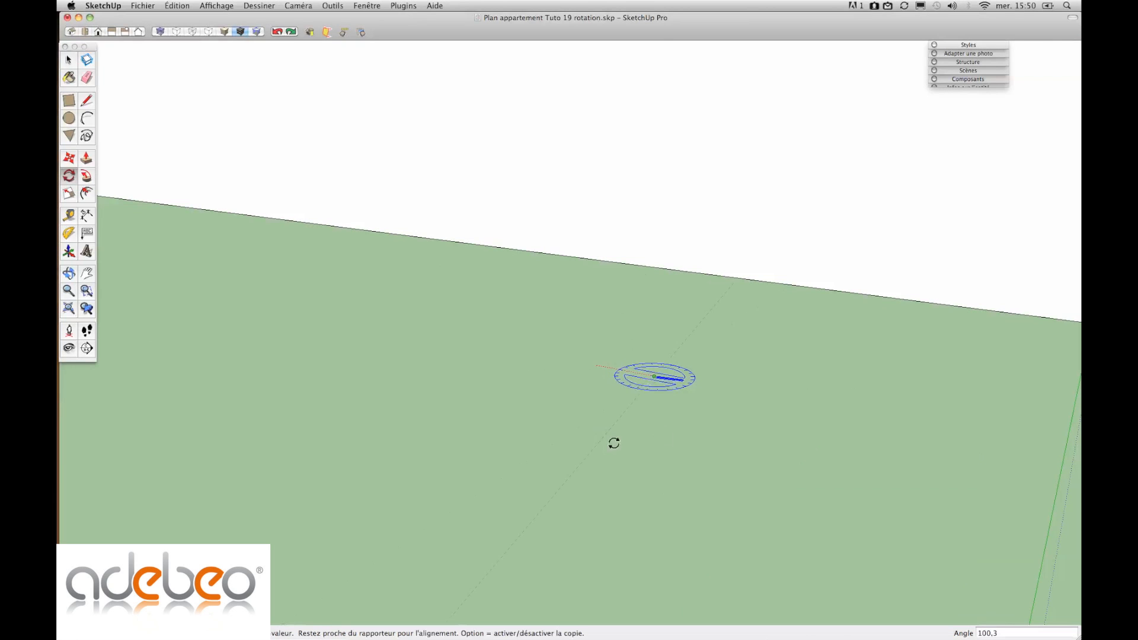
pyautogui.click(685, 420)
# Step: Try to rotate the profile 90 degrees on the ground about its square end's corner, onto the red axis
pyautogui.moveTo(703, 387); pyautogui.dragTo(564, 506, button='middle')
pyautogui.scroll(5, 565, 505)
pyautogui.click(568, 401)
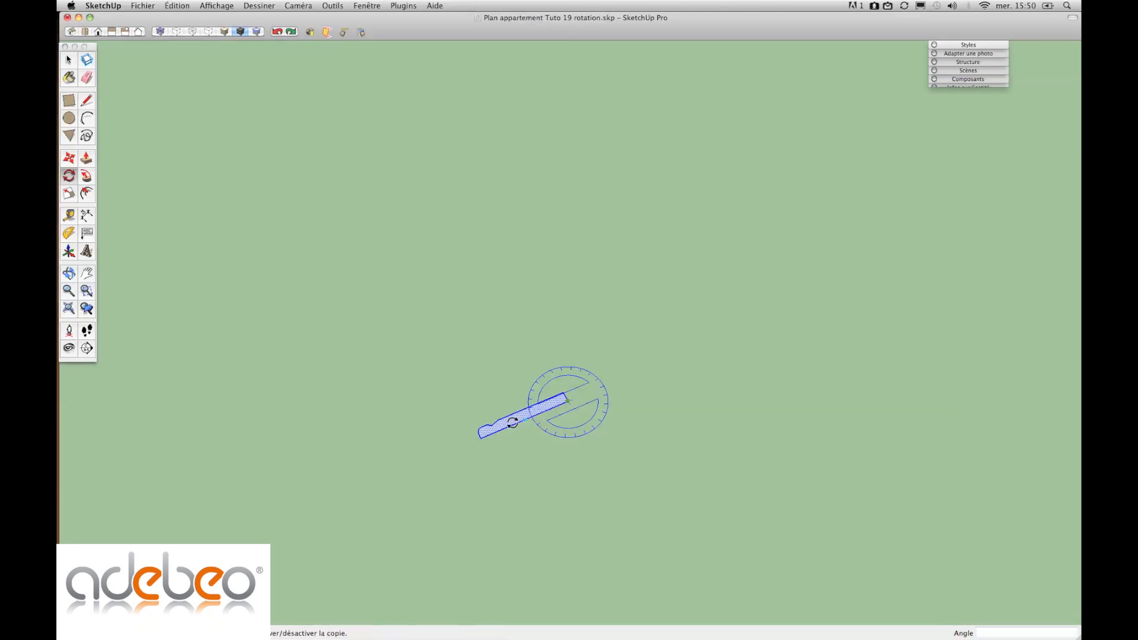
pyautogui.click(493, 427)
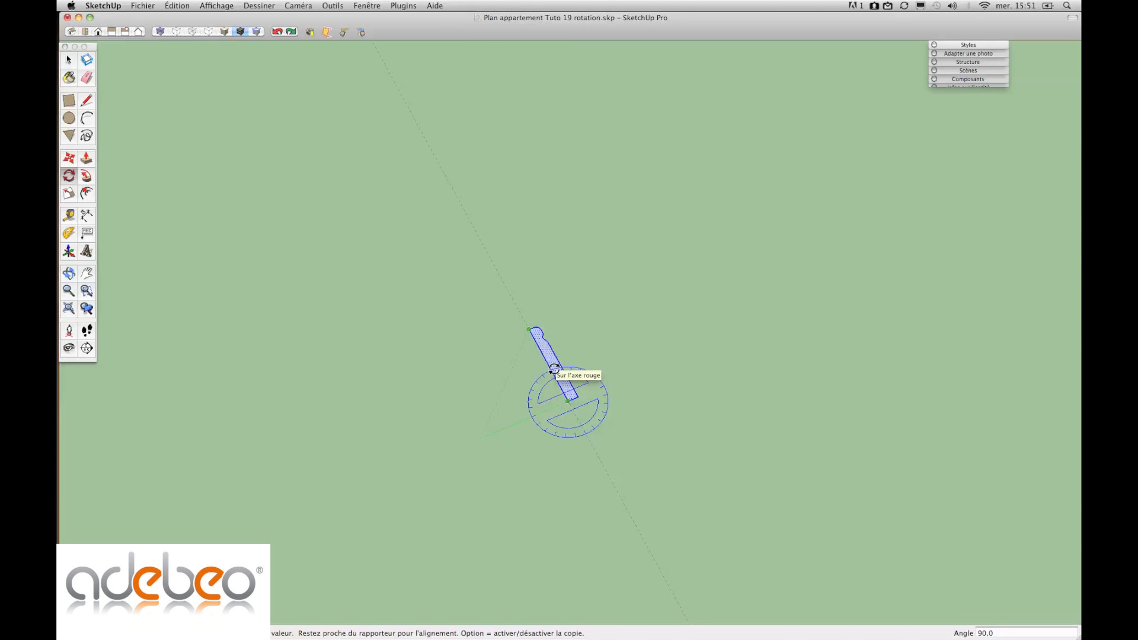
pyautogui.press('Escape')
pyautogui.press('space')
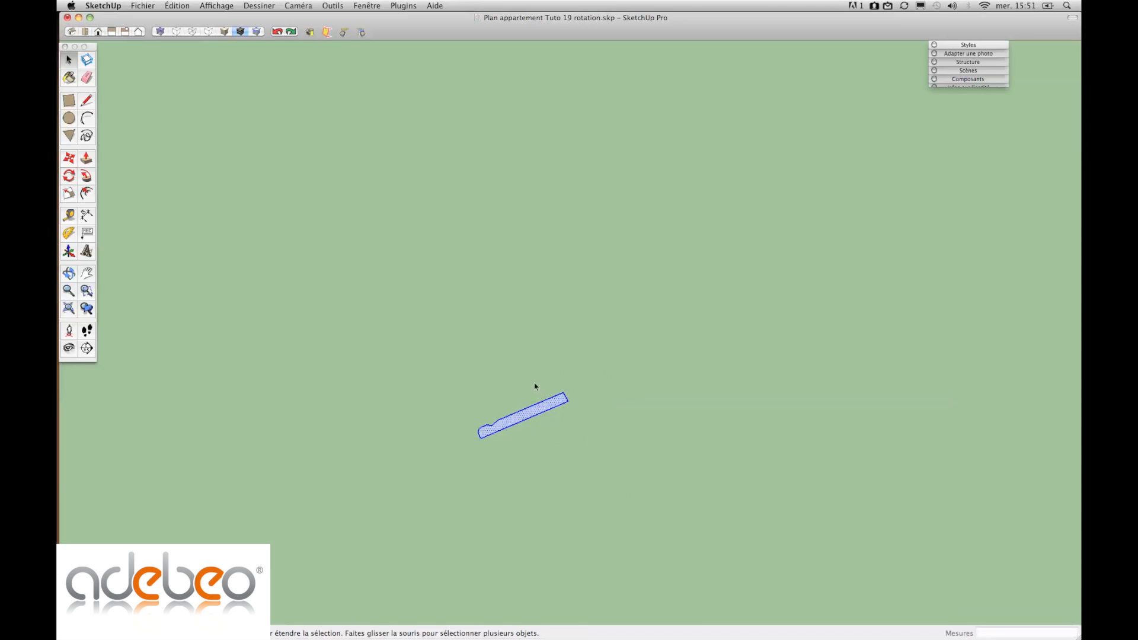
# Step: Rotate the profile 90 degrees upright in the plane perpendicular to the red axis, pivoting on its square end's corner
pyautogui.scroll(-7, 536, 391)
pyautogui.scroll(-3, 536, 391)
pyautogui.moveTo(561, 414); pyautogui.dragTo(587, 290, button='middle')
pyautogui.scroll(5, 603, 380)
pyautogui.keyDown('shift'); pyautogui.moveTo(668, 353); pyautogui.dragTo(568, 365, button='middle'); pyautogui.keyUp('shift')
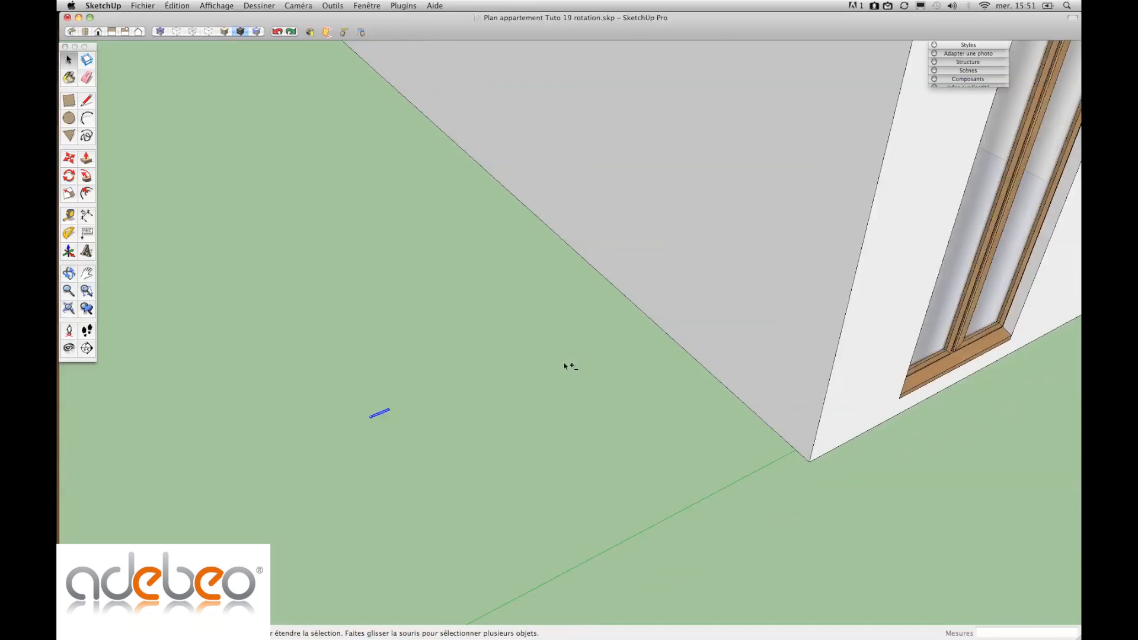
pyautogui.scroll(-3, 565, 368)
pyautogui.click(70, 174)
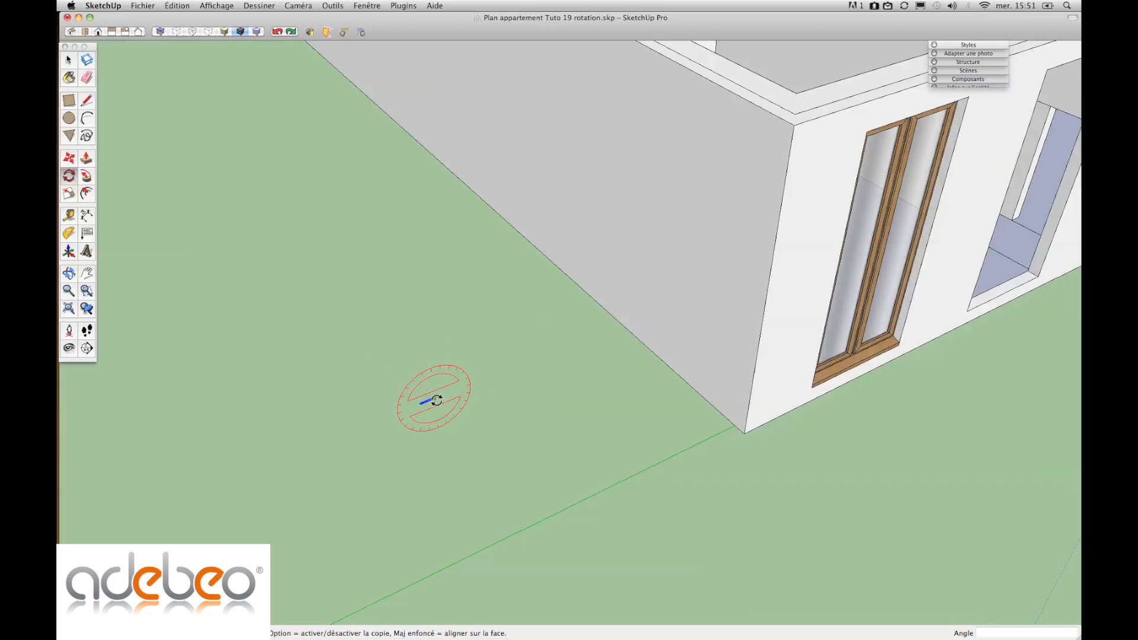
pyautogui.click(436, 401)
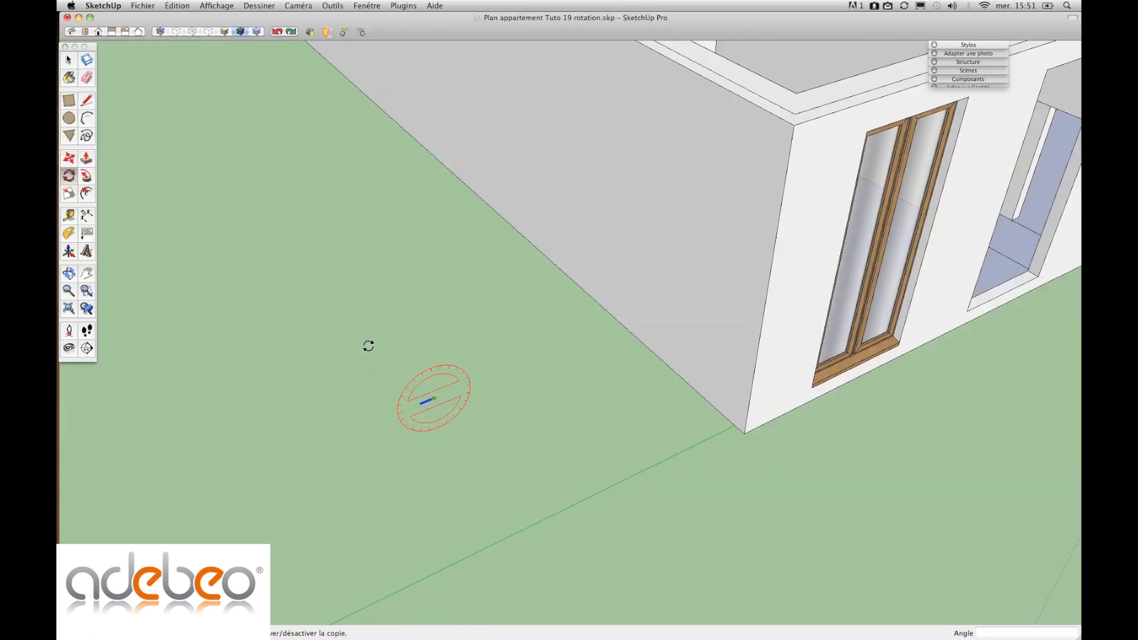
pyautogui.scroll(5, 415, 391)
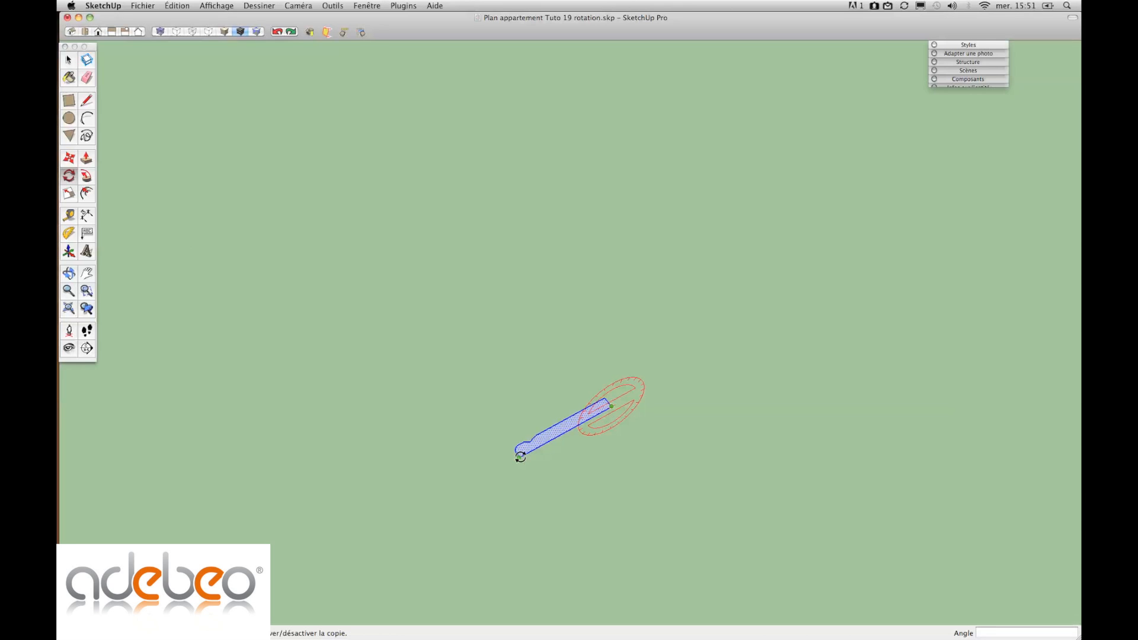
pyautogui.click(521, 457)
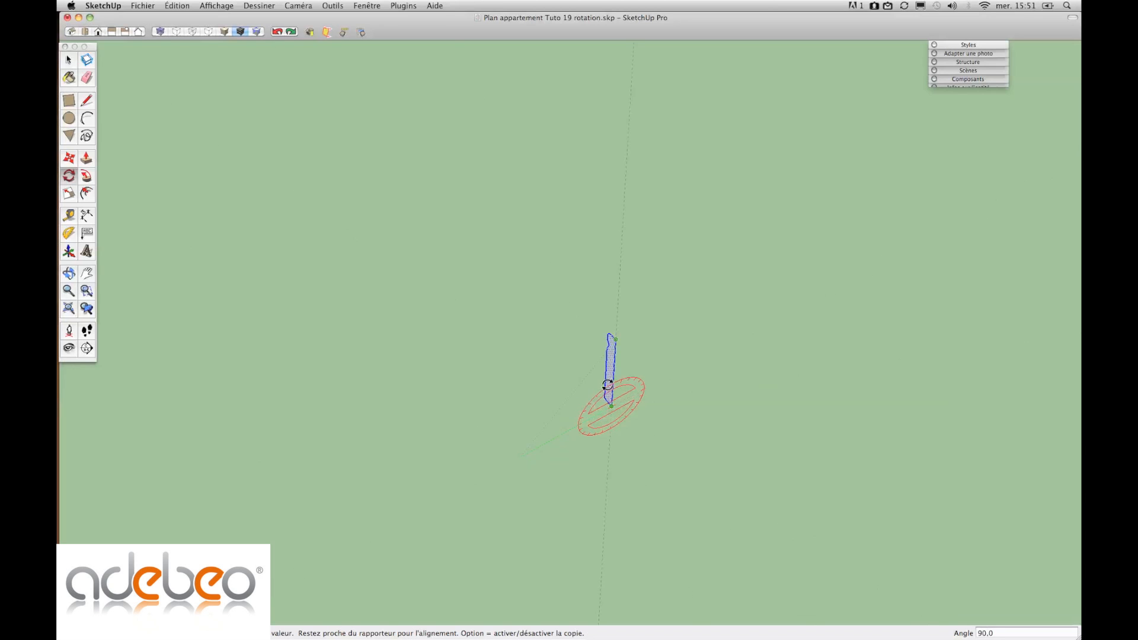
pyautogui.click(611, 384)
# Step: Undo the profile's upright rotation
pyautogui.moveTo(472, 444); pyautogui.dragTo(524, 396, button='middle')
pyautogui.scroll(-8, 400, 403)
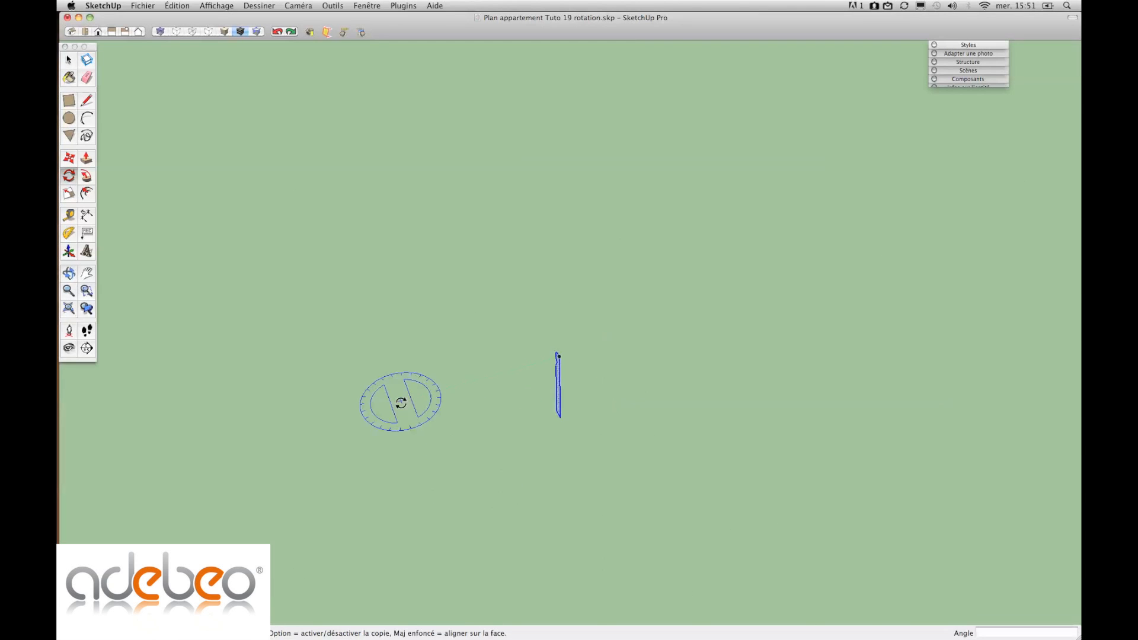
pyautogui.scroll(-5, 401, 405)
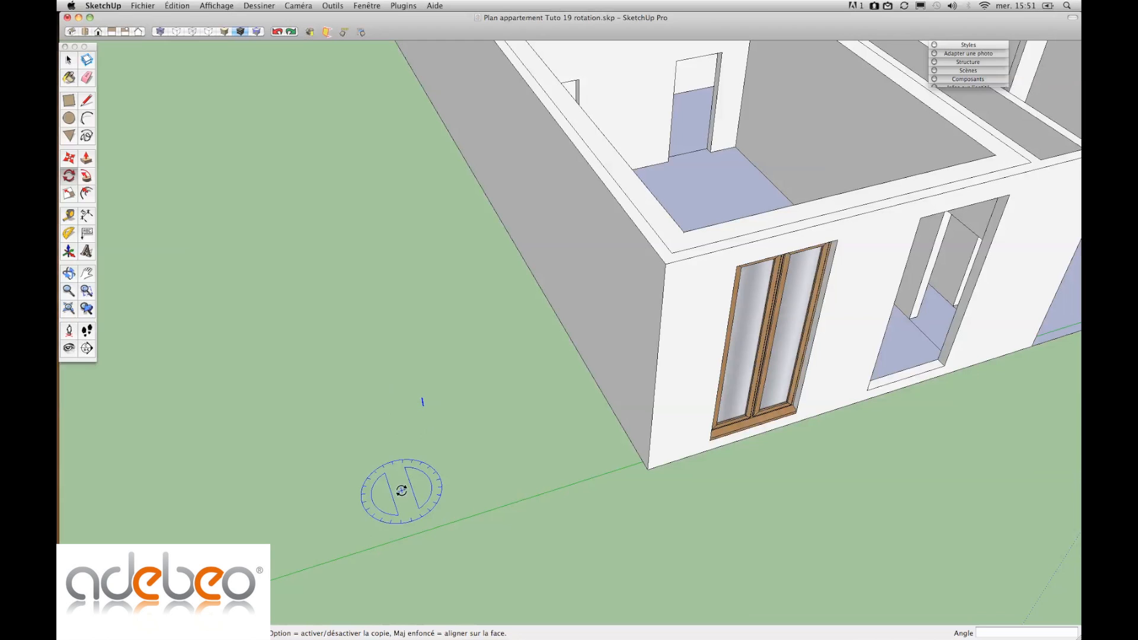
pyautogui.scroll(8, 409, 458)
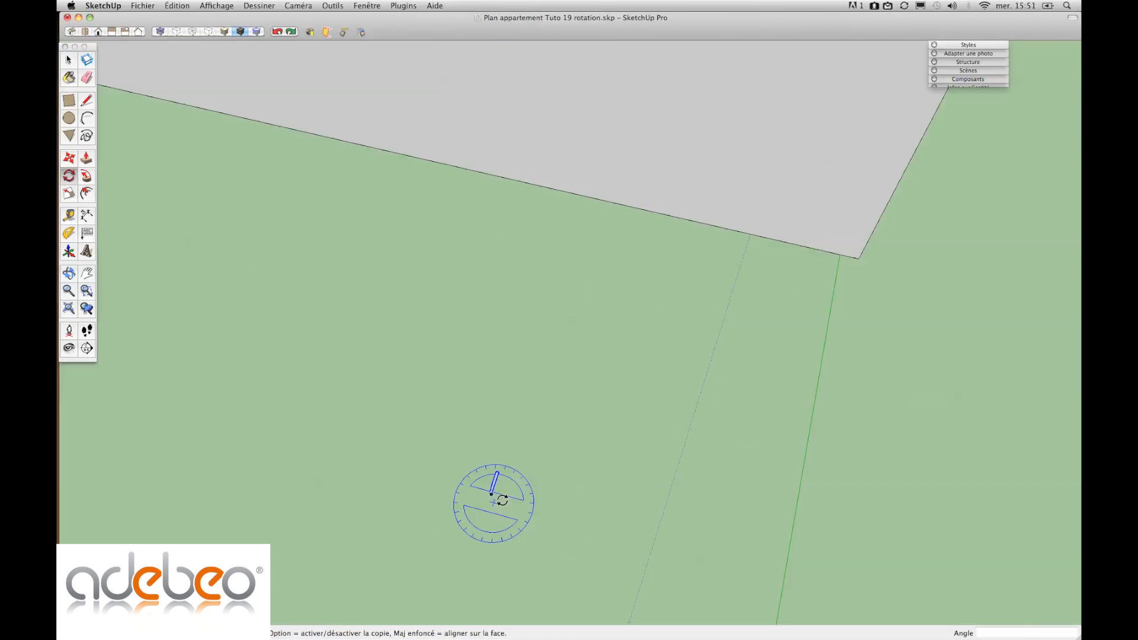
pyautogui.press('space')
pyautogui.scroll(4, 481, 487)
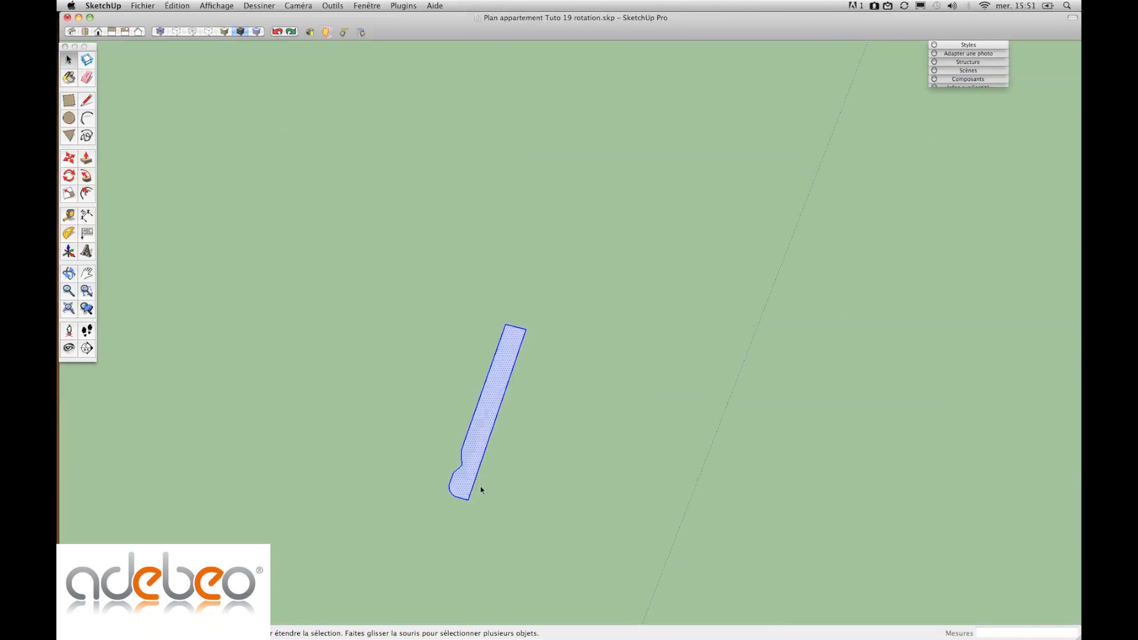
# Step: Rotate the profile upright, using the short edge of its square end as the rotation axis
pyautogui.click(68, 176)
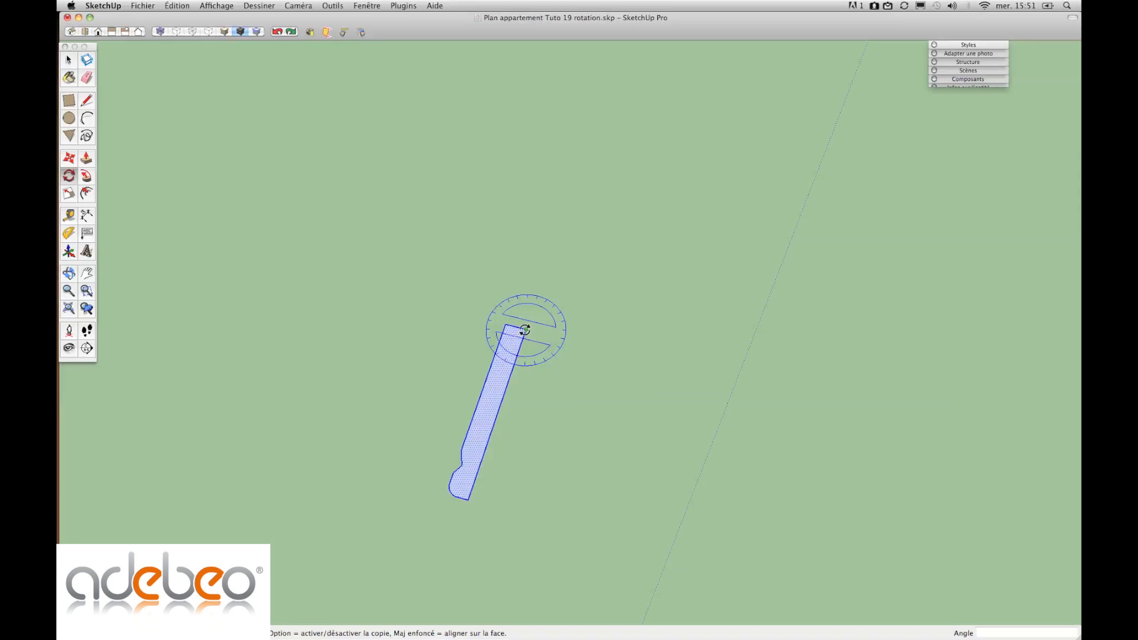
pyautogui.moveTo(523, 330); pyautogui.dragTo(490, 314)
pyautogui.click(505, 323)
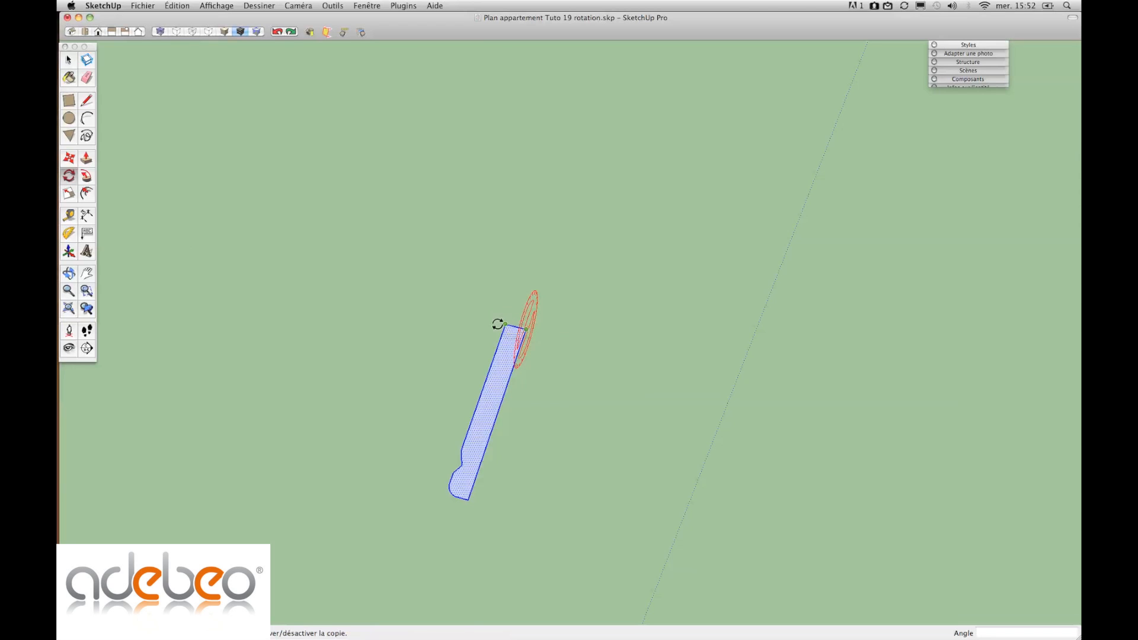
pyautogui.click(466, 498)
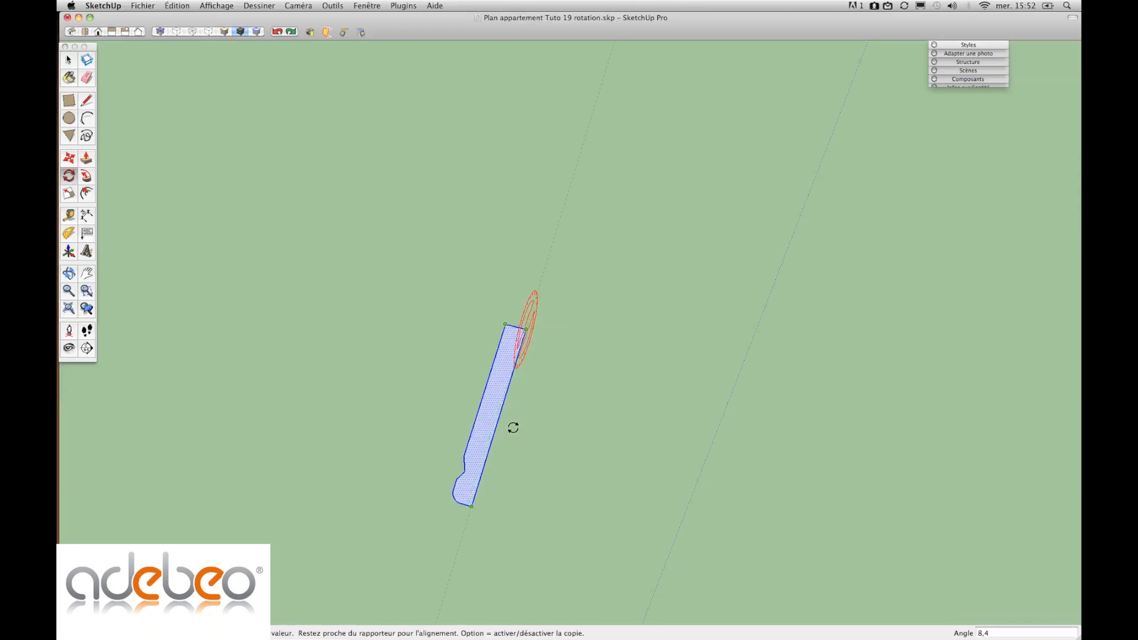
pyautogui.click(525, 312)
# Step: Turn the selected upright profile into a group
pyautogui.moveTo(516, 343); pyautogui.dragTo(602, 435, button='middle')
pyautogui.scroll(-5, 603, 435)
pyautogui.scroll(-6, 603, 436)
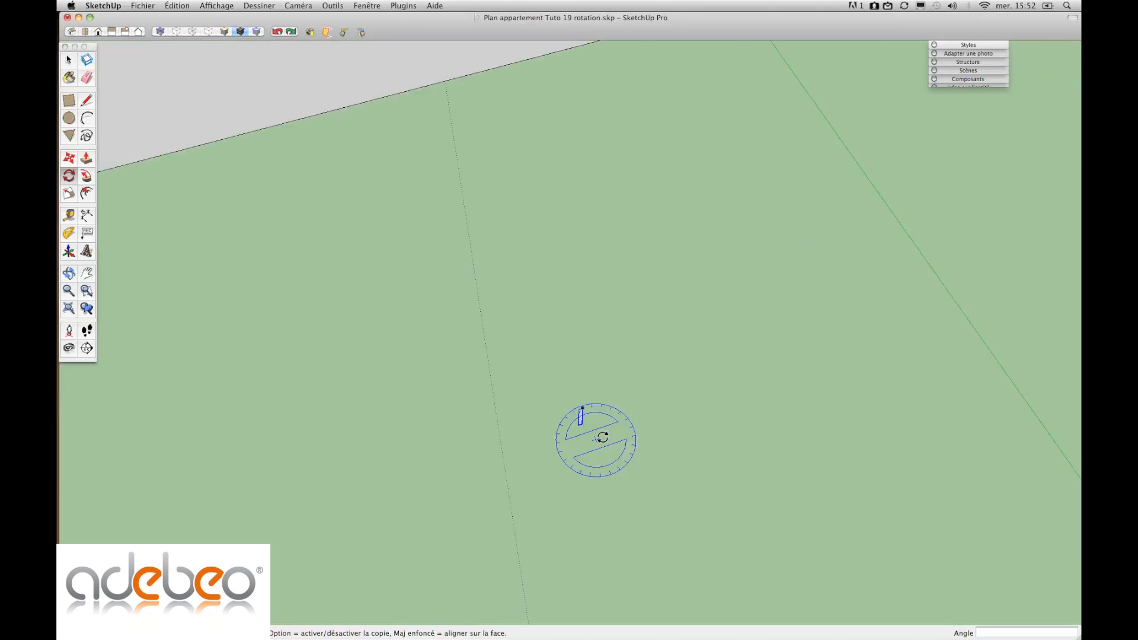
pyautogui.scroll(4, 597, 436)
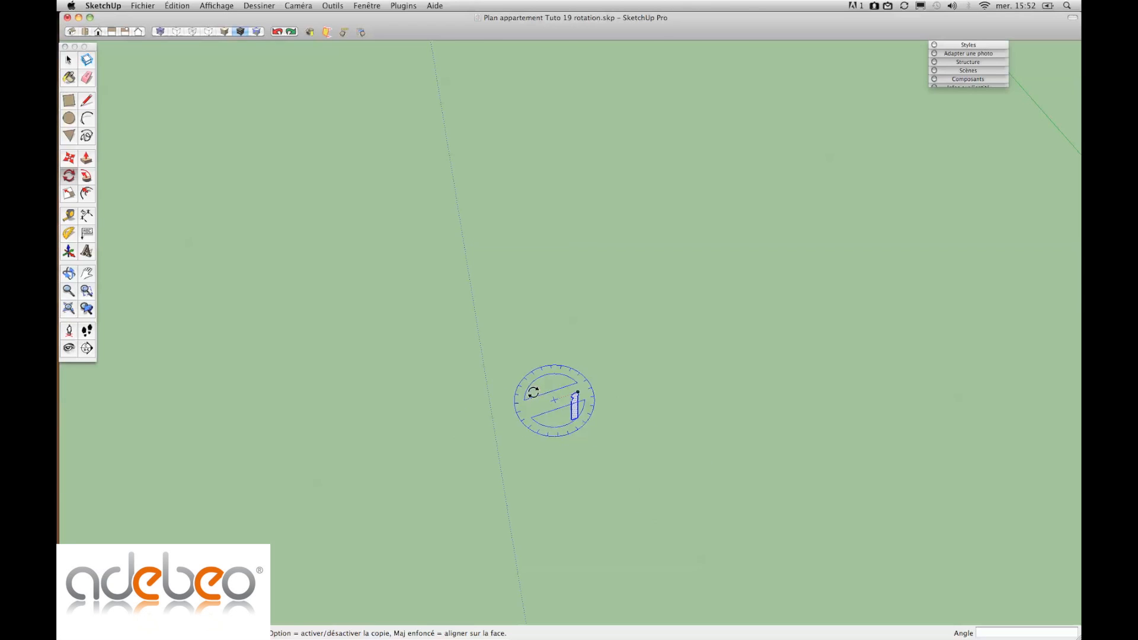
pyautogui.press('space')
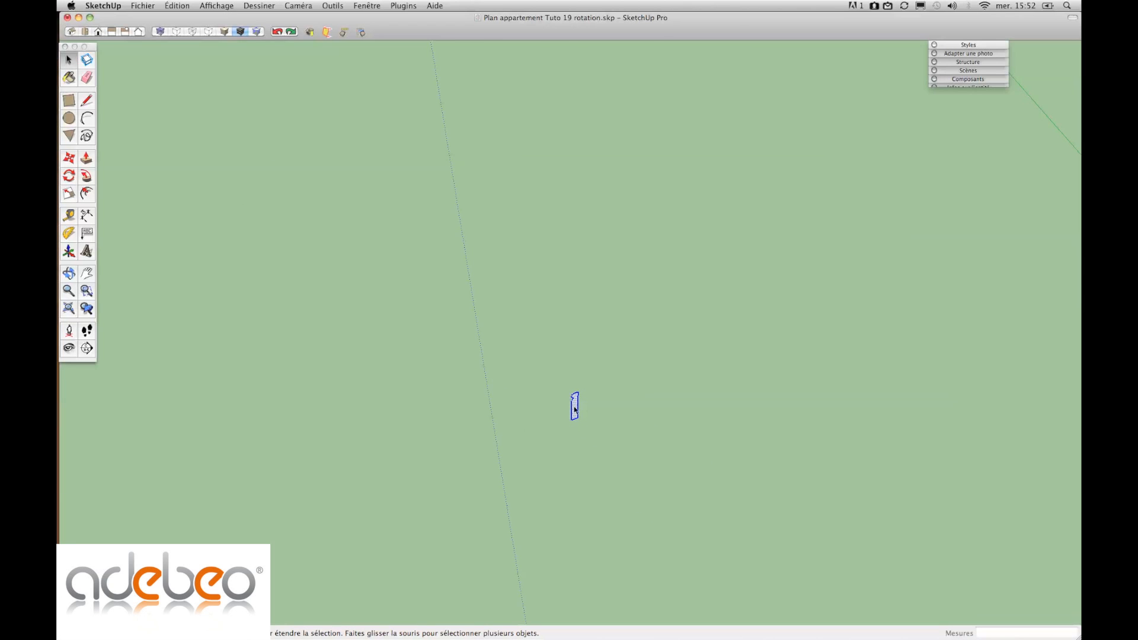
pyautogui.rightClick(575, 409)
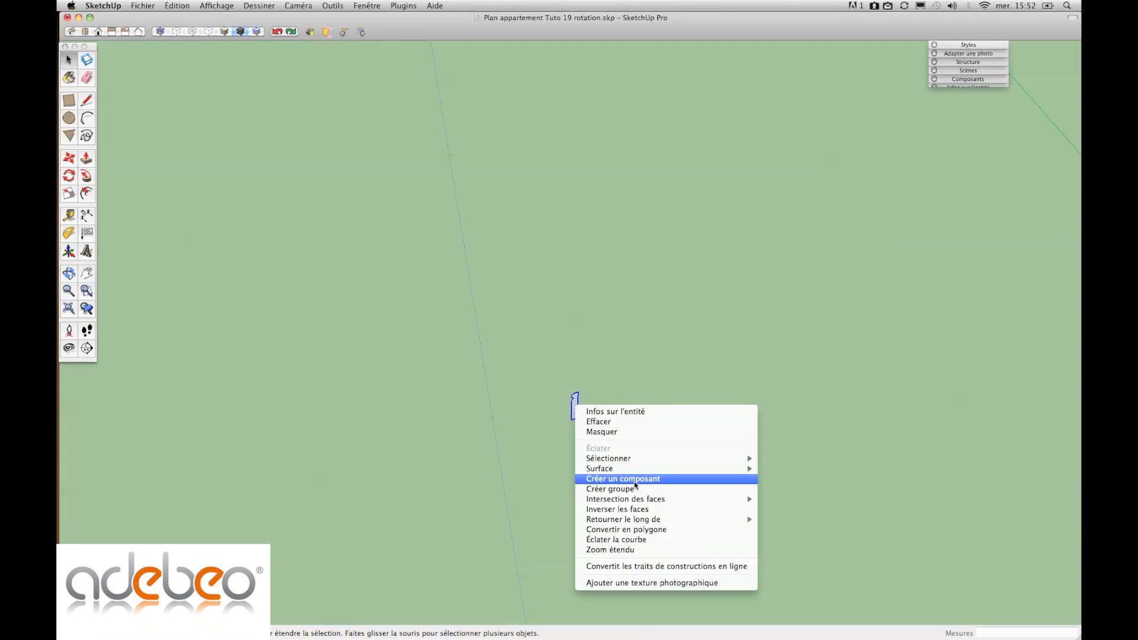
pyautogui.click(610, 487)
# Step: Move the profile group by its base corner to the foot of the door jamb inside the room
pyautogui.press('m')
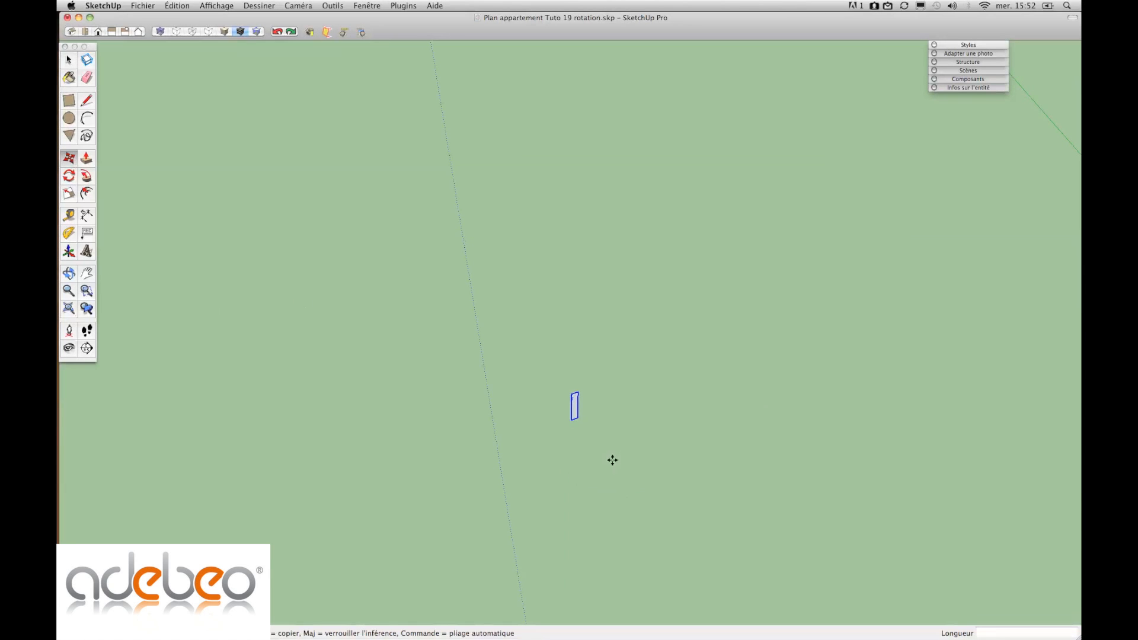
pyautogui.click(579, 419)
pyautogui.scroll(-8, 552, 424)
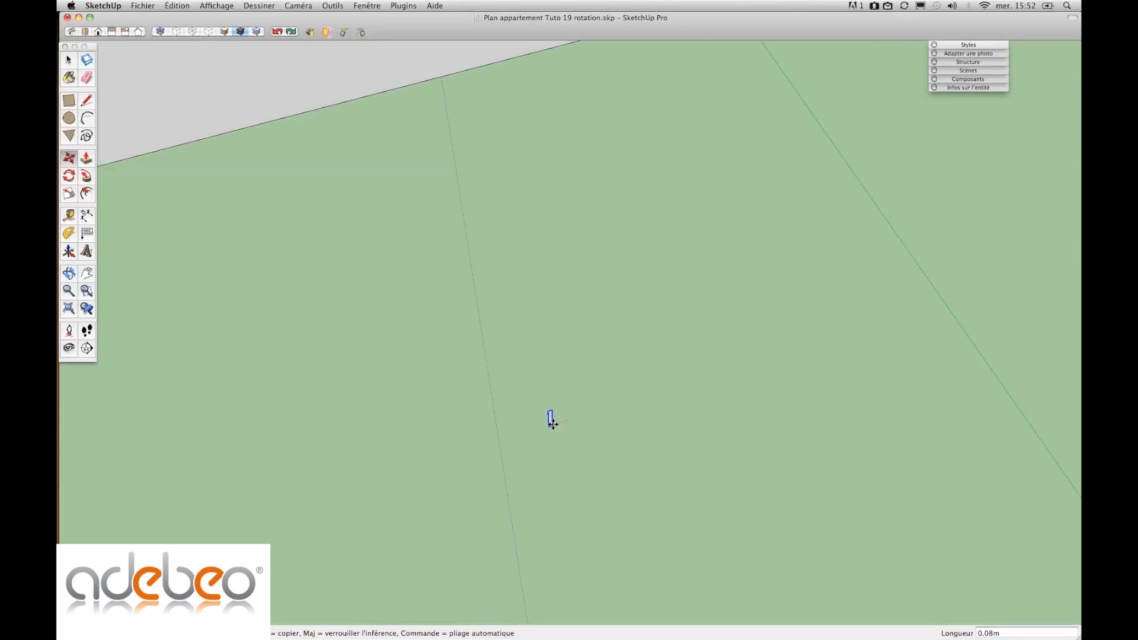
pyautogui.scroll(10, 521, 185)
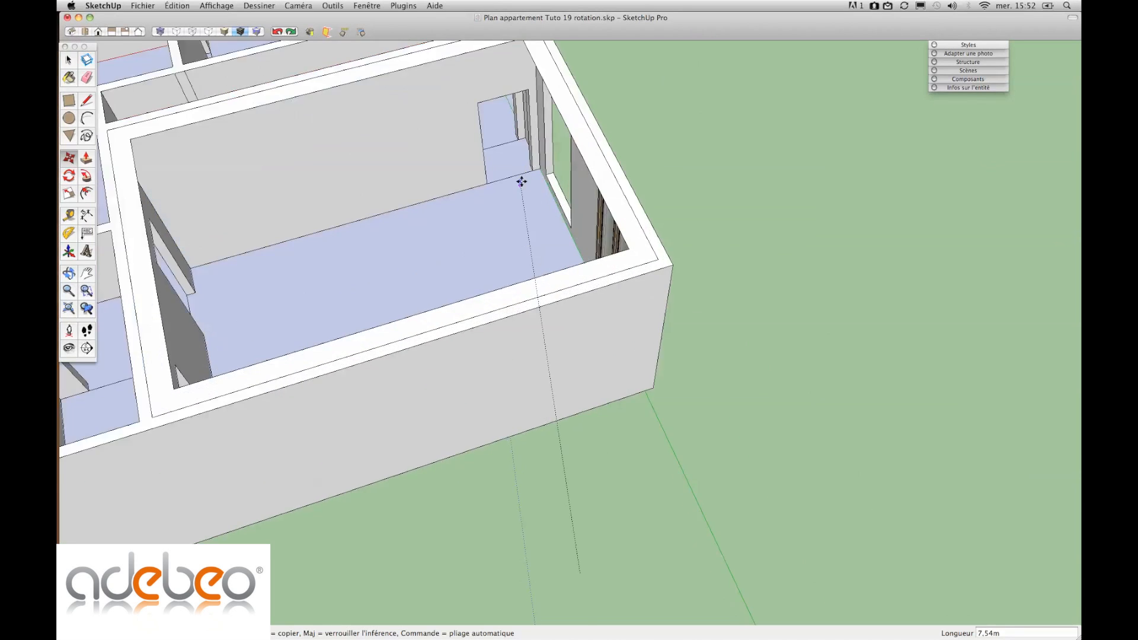
pyautogui.click(543, 175)
# Step: Rotate the profile group about the vertical axis at its base corner until it stands perpendicular to the door wall
pyautogui.scroll(4, 538, 219)
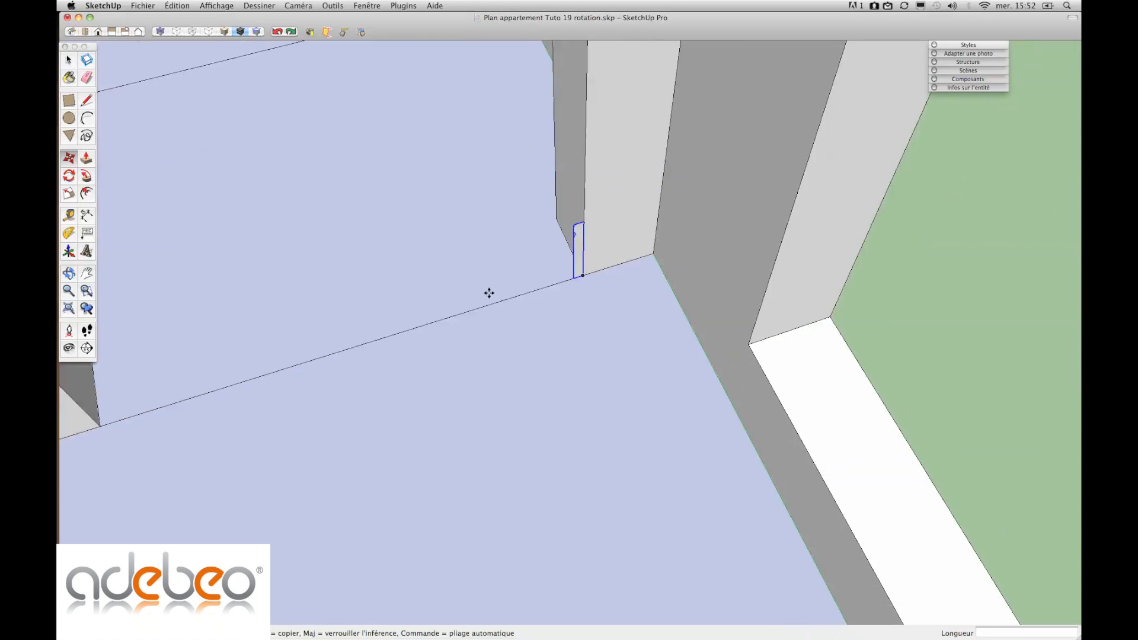
pyautogui.click(69, 176)
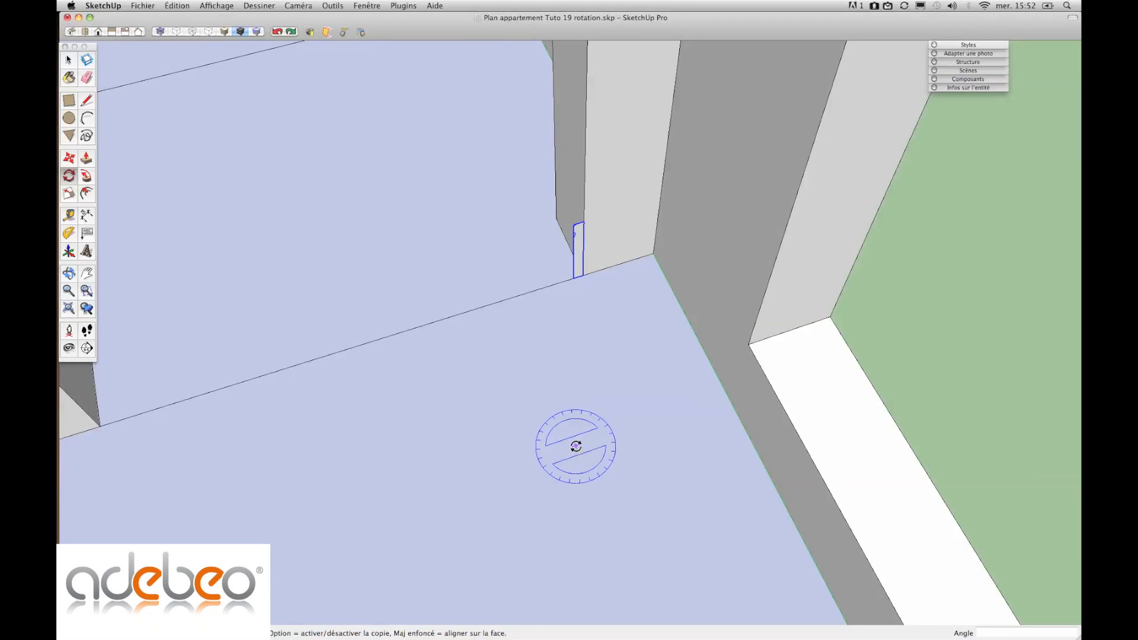
pyautogui.click(583, 275)
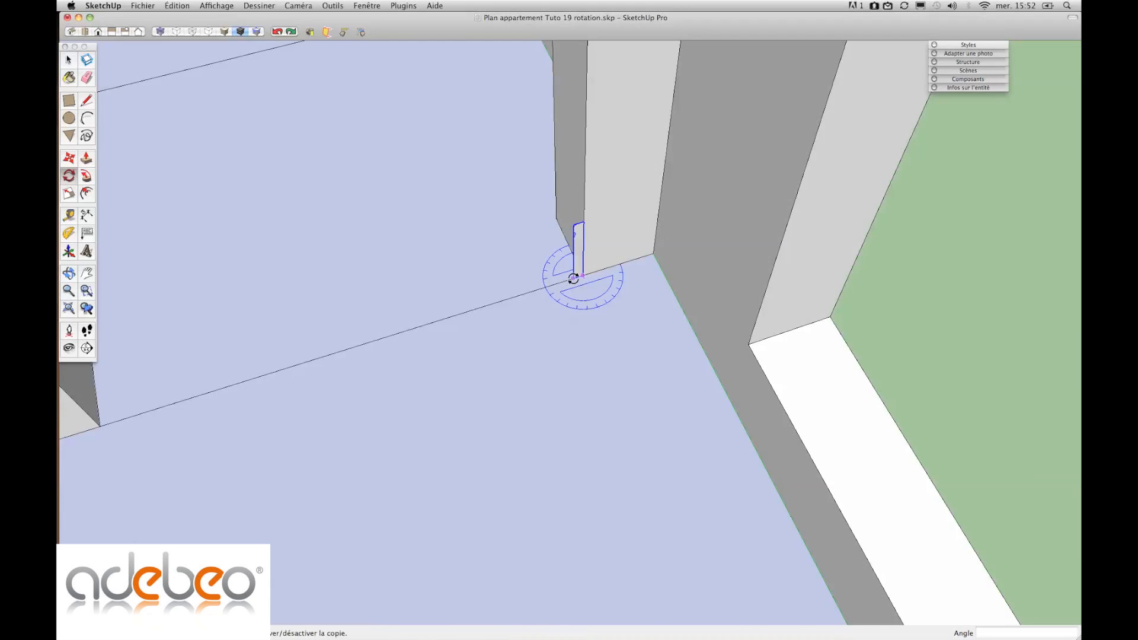
pyautogui.moveTo(593, 300); pyautogui.dragTo(674, 347, button='middle')
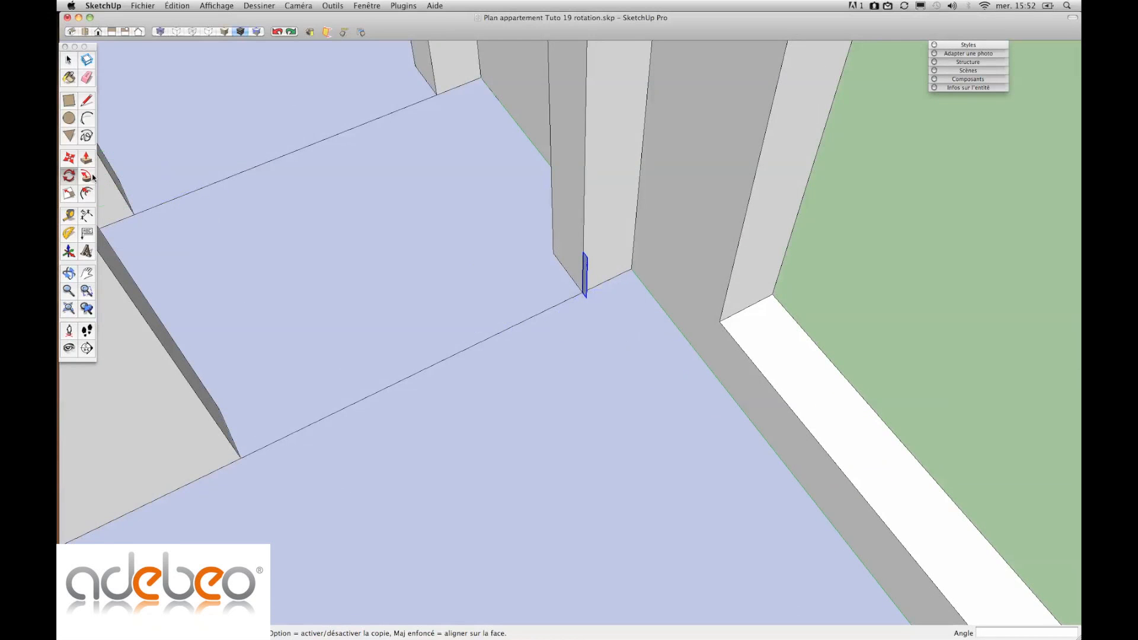
# Step: Copy the profile group 0.92 m along the wall line to the opposite side of the door opening
pyautogui.press('m')
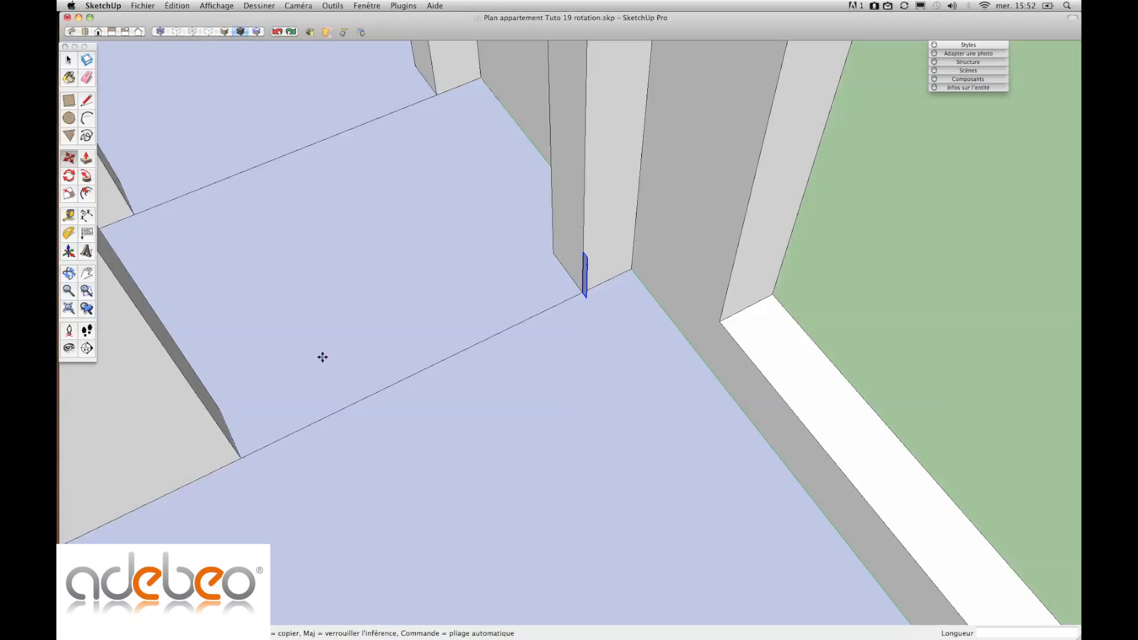
pyautogui.click(582, 292)
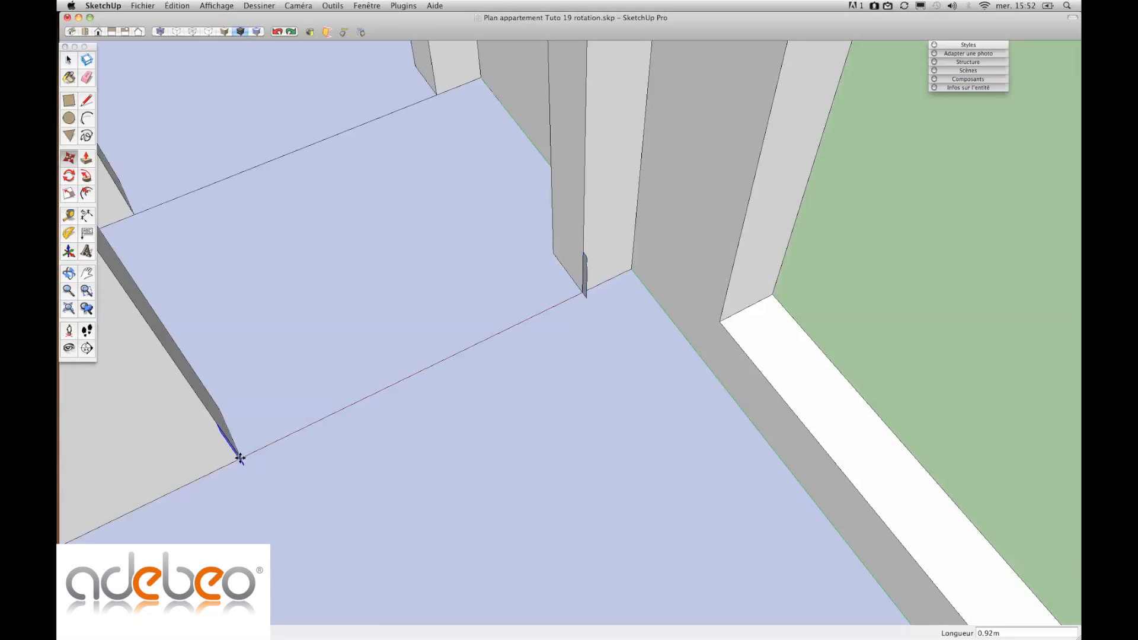
pyautogui.scroll(-6, 368, 538)
# Step: Copy the profile group from the door opening to the jamb corner of a doorway in the adjoining wall
pyautogui.moveTo(368, 538)
pyautogui.mouseDown(button='middle')
pyautogui.moveTo(620, 394)
pyautogui.moveTo(371, 410)
pyautogui.moveTo(666, 381)
pyautogui.moveTo(569, 392)
pyautogui.mouseUp(button='middle')
pyautogui.scroll(5, 901, 442)
pyautogui.scroll(2, 909, 446)
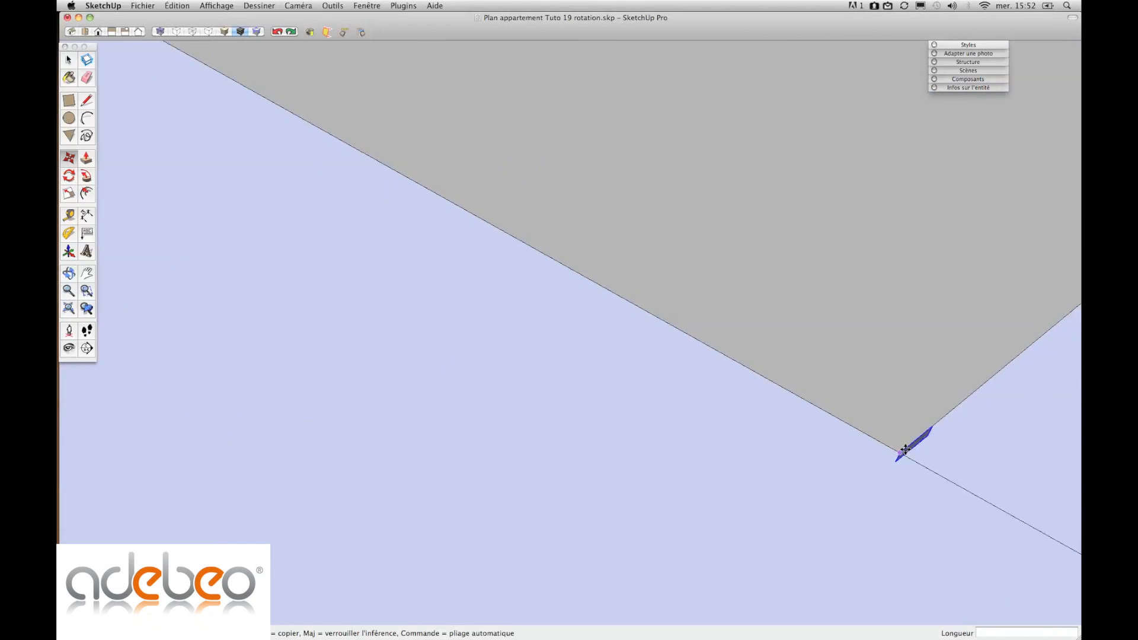
pyautogui.click(899, 451)
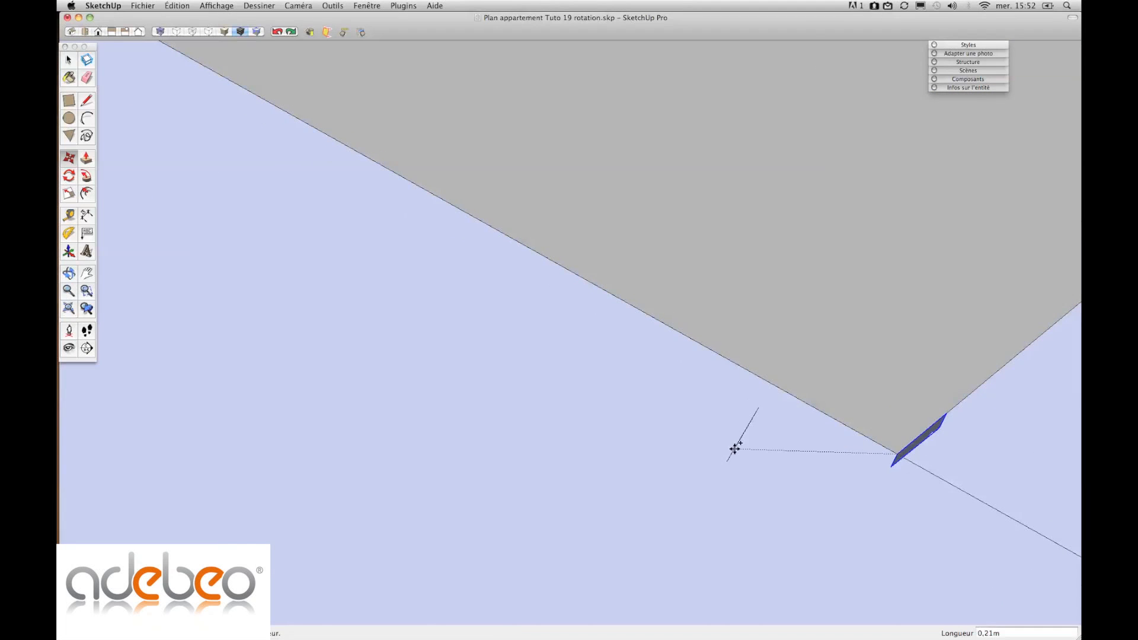
pyautogui.scroll(-6, 735, 449)
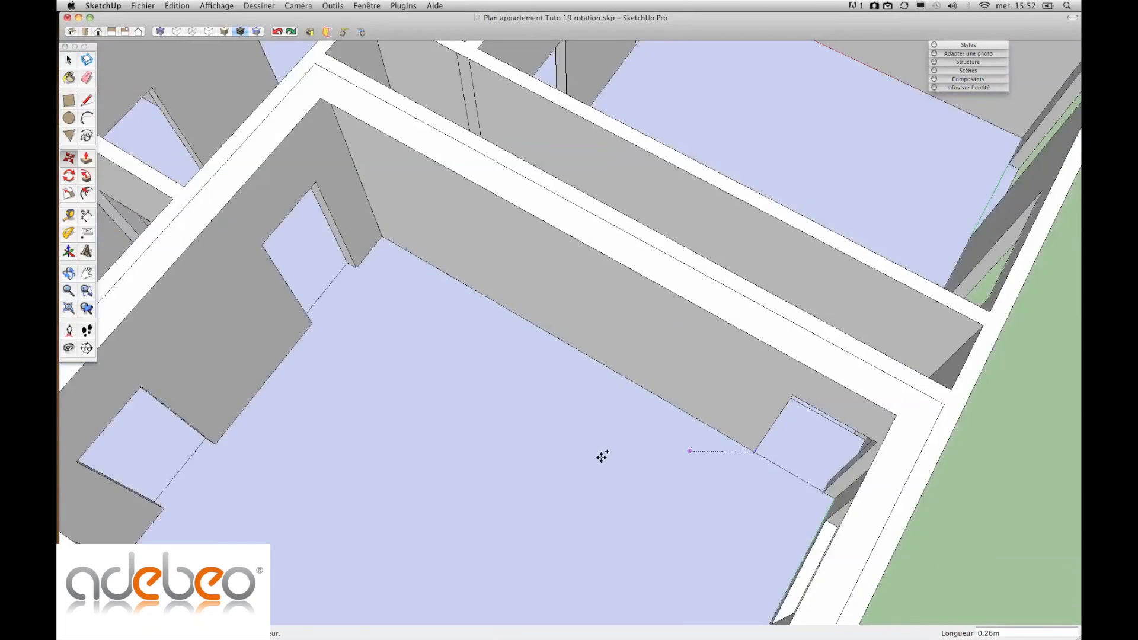
pyautogui.keyDown('shift'); pyautogui.moveTo(216, 393); pyautogui.dragTo(445, 386, button='middle'); pyautogui.keyUp('shift')
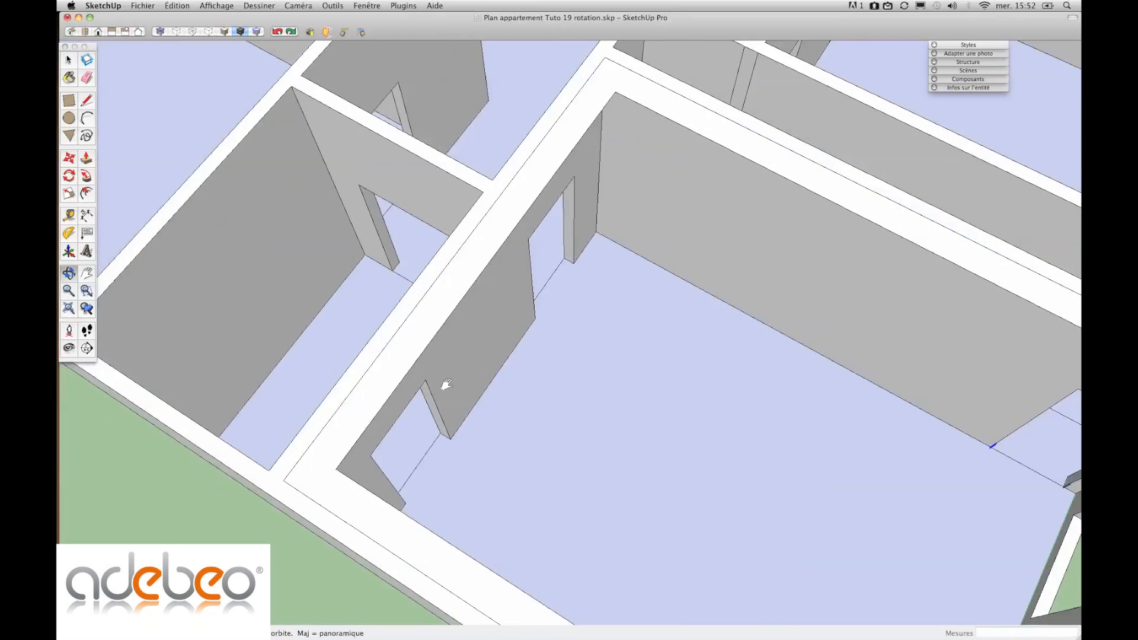
pyautogui.scroll(6, 456, 431)
pyautogui.click(463, 455)
# Step: Rotate the copied profile 90 degrees on the floor plane about its base corner to suit the adjoining wall
pyautogui.scroll(5, 463, 454)
pyautogui.press('q')
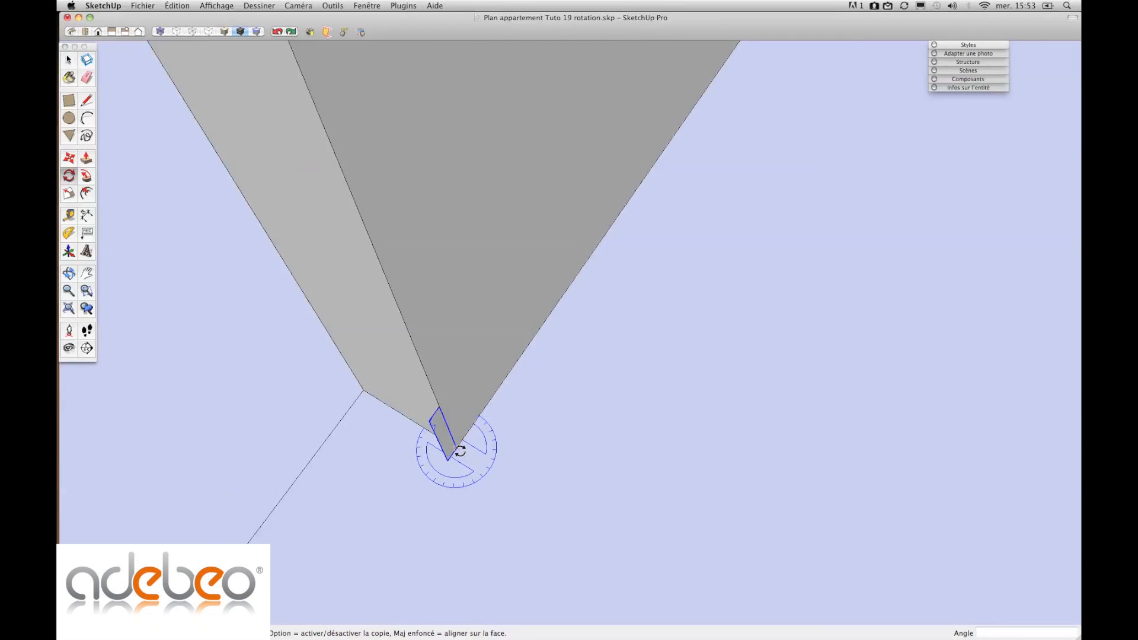
pyautogui.click(448, 460)
pyautogui.click(490, 470)
# Step: Draw path lines on the floor from the first profile's base to the nearby wall corner and along the window wall to the far corner
pyautogui.scroll(-10, 473, 472)
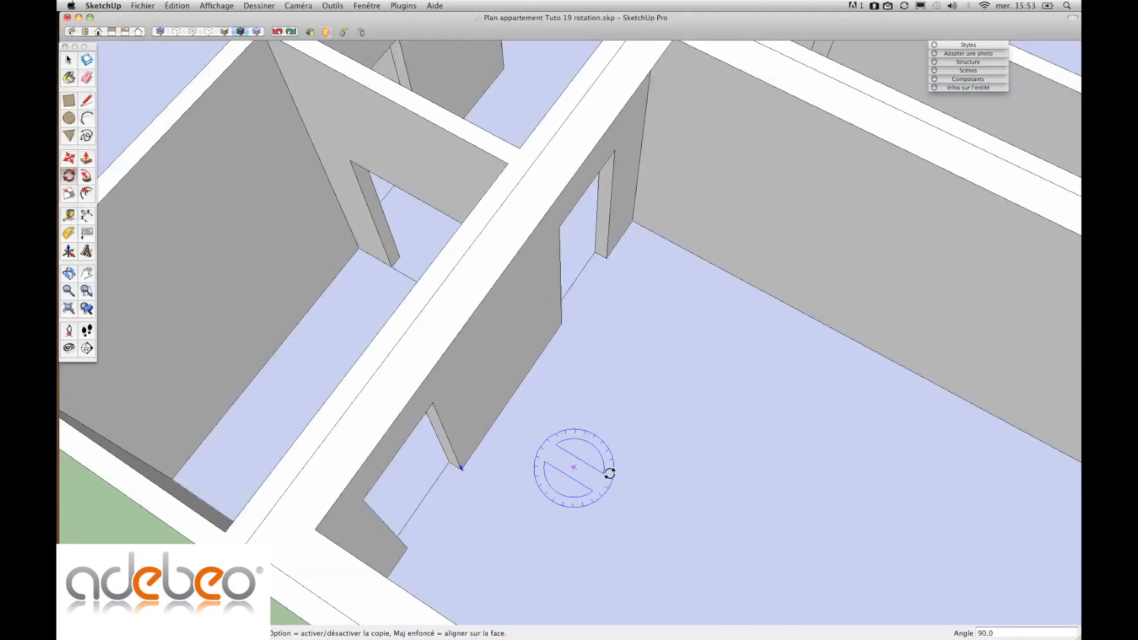
pyautogui.scroll(5, 610, 470)
pyautogui.moveTo(320, 328); pyautogui.dragTo(701, 568, button='middle')
pyautogui.keyDown('shift'); pyautogui.moveTo(823, 303); pyautogui.dragTo(453, 253, button='middle'); pyautogui.keyUp('shift')
pyautogui.press('l')
pyautogui.scroll(5, 472, 300)
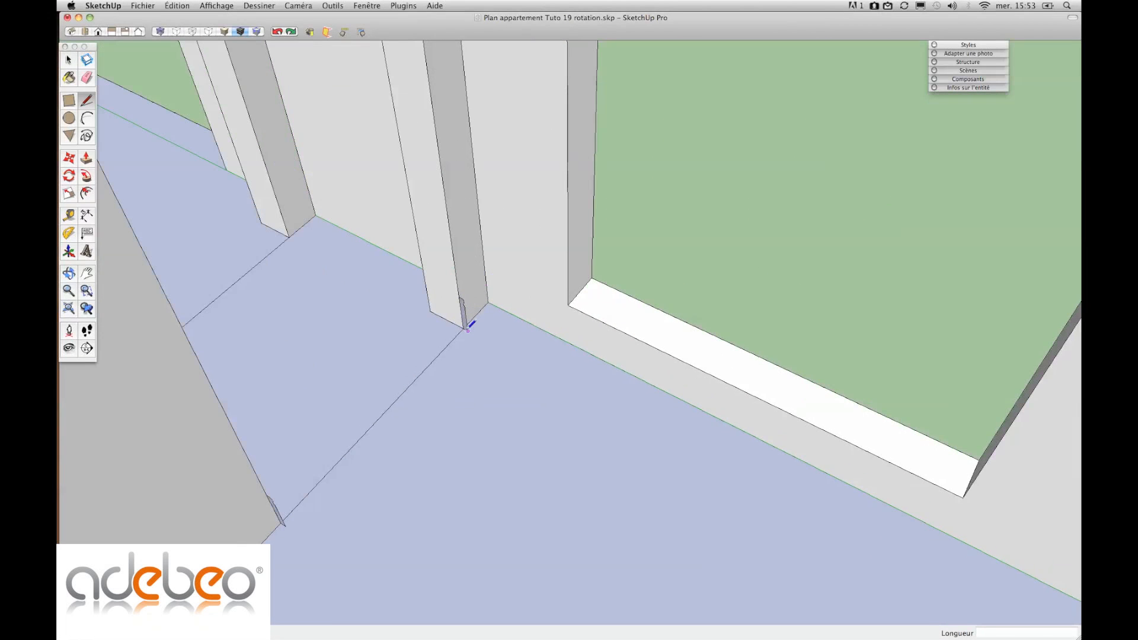
pyautogui.click(465, 328)
pyautogui.click(491, 304)
pyautogui.scroll(-6, 492, 304)
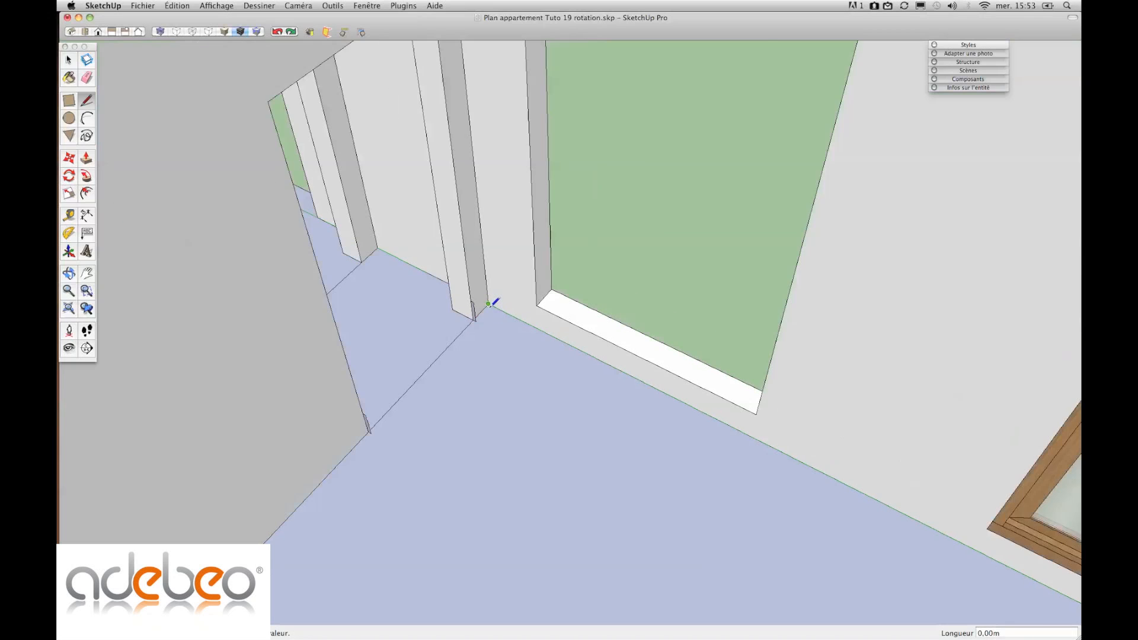
pyautogui.moveTo(495, 304); pyautogui.dragTo(764, 216, button='middle')
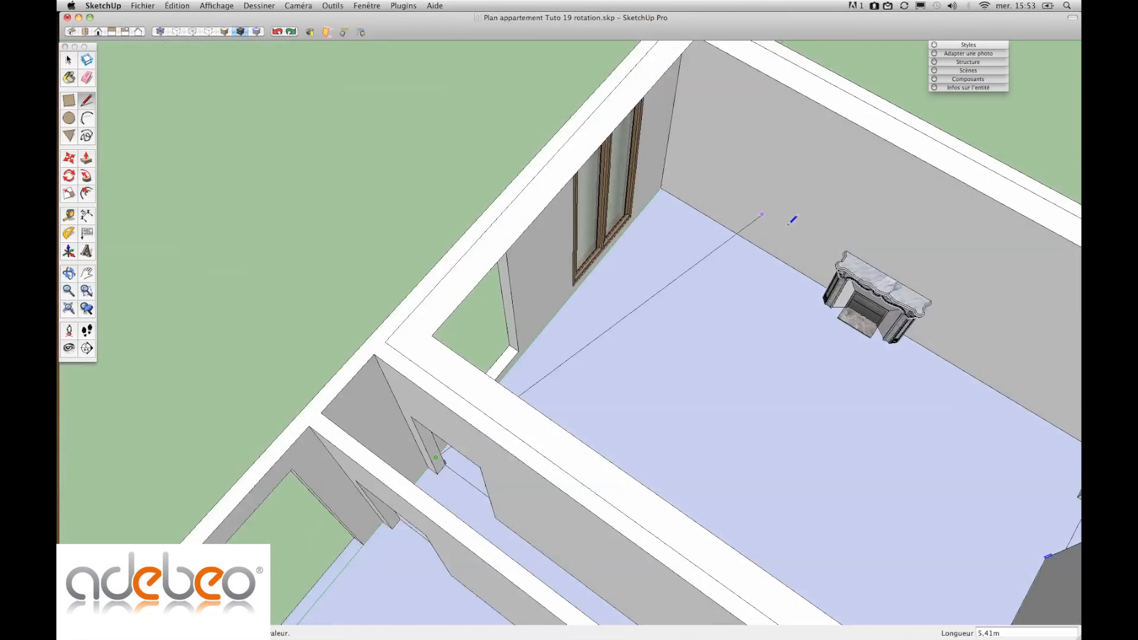
pyautogui.click(661, 188)
# Step: Continue the floor path along the fireplace wall to its far corner and on to the doorway jamb
pyautogui.moveTo(744, 285); pyautogui.dragTo(817, 178, button='middle')
pyautogui.scroll(5, 800, 178)
pyautogui.scroll(5, 590, 171)
pyautogui.scroll(-10, 597, 170)
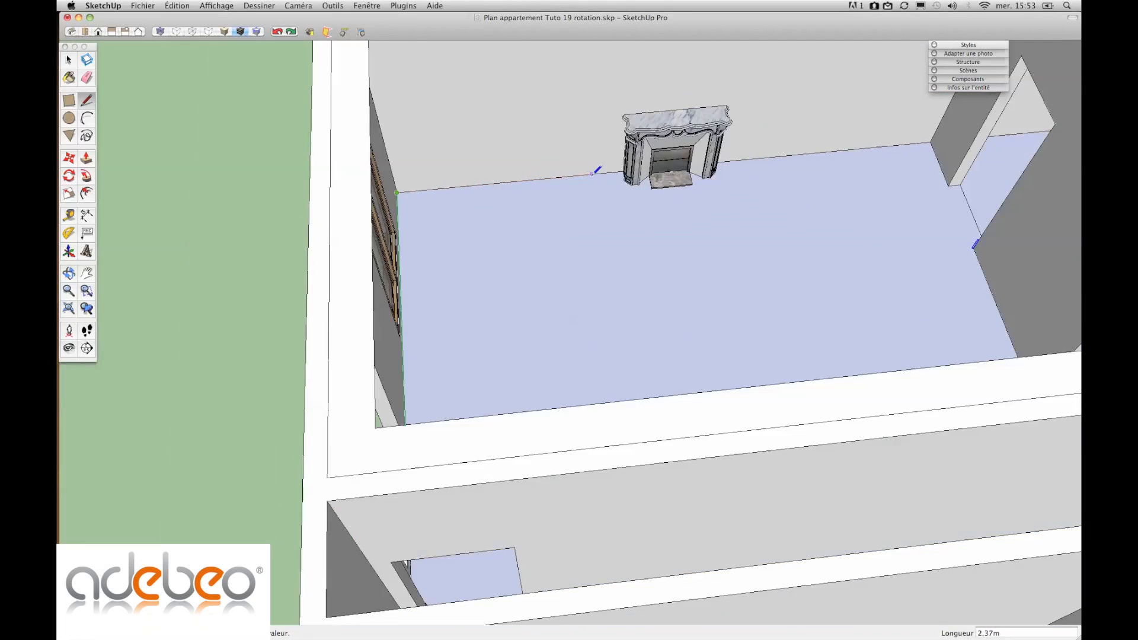
pyautogui.click(873, 148)
pyautogui.click(887, 184)
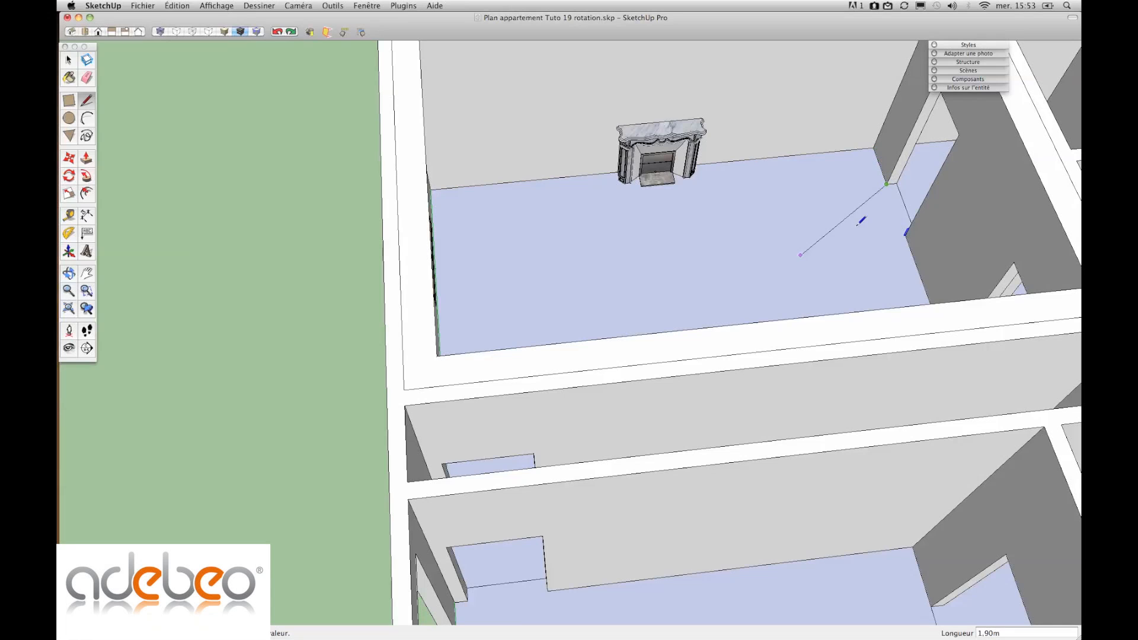
# Step: Open the profile group at the door jamb for editing and sweep its face along the selected floor path with Follow Me
pyautogui.click(70, 60)
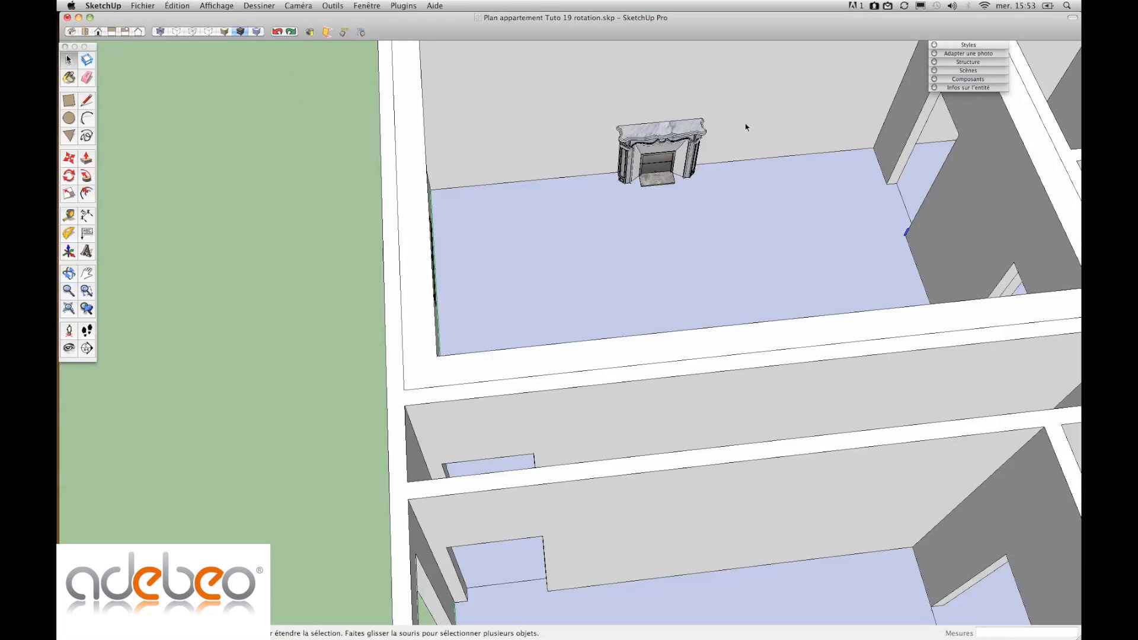
pyautogui.moveTo(777, 160); pyautogui.dragTo(131, 174, button='middle')
pyautogui.moveTo(681, 401); pyautogui.dragTo(500, 421, button='middle')
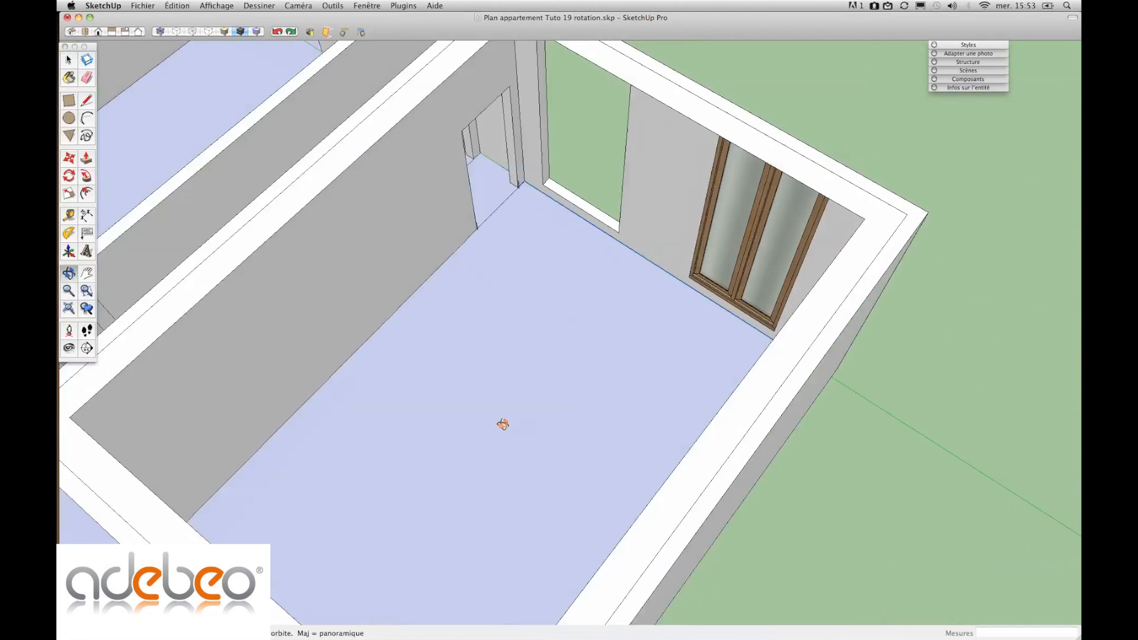
pyautogui.scroll(5, 533, 211)
pyautogui.scroll(8, 517, 175)
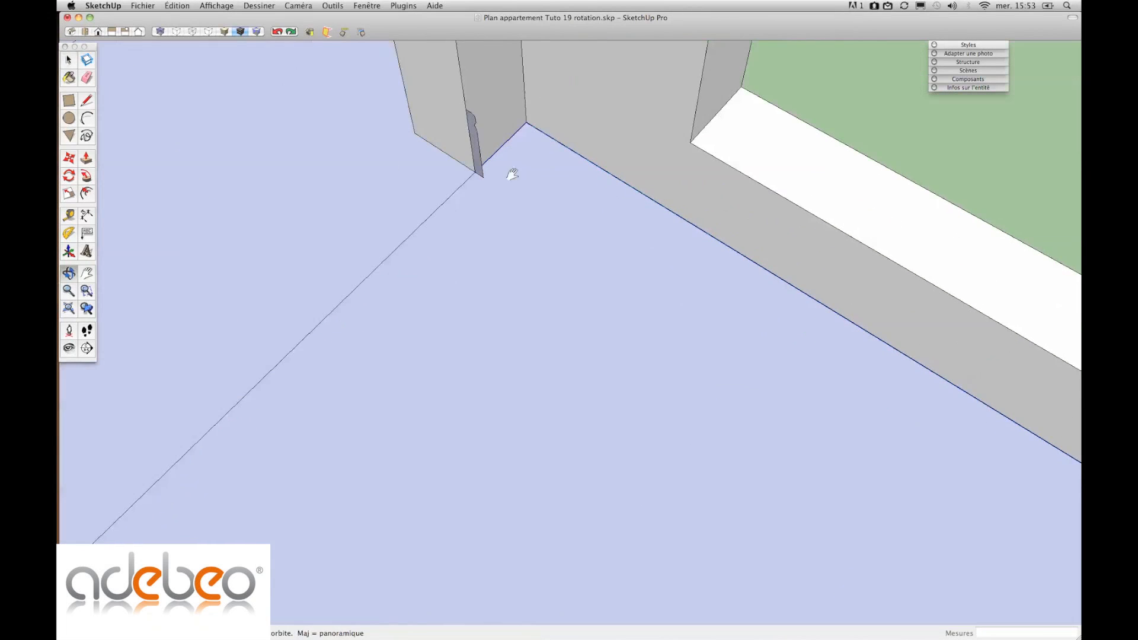
pyautogui.keyDown('shift'); pyautogui.moveTo(511, 172); pyautogui.dragTo(541, 351, button='middle'); pyautogui.keyUp('shift')
pyautogui.click(86, 176)
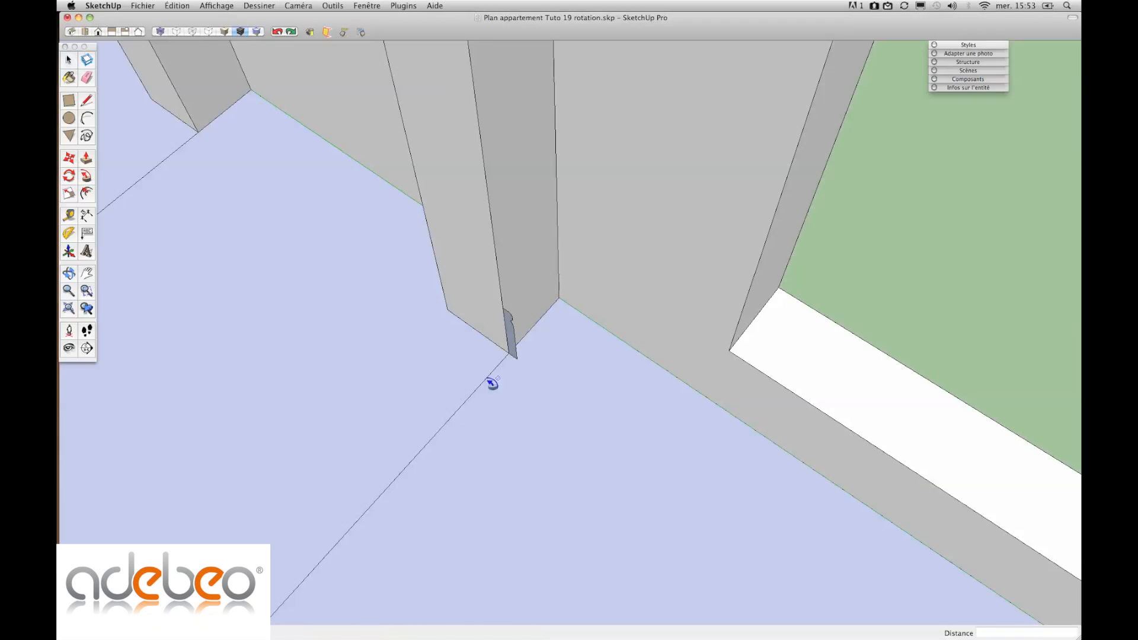
pyautogui.rightClick(509, 334)
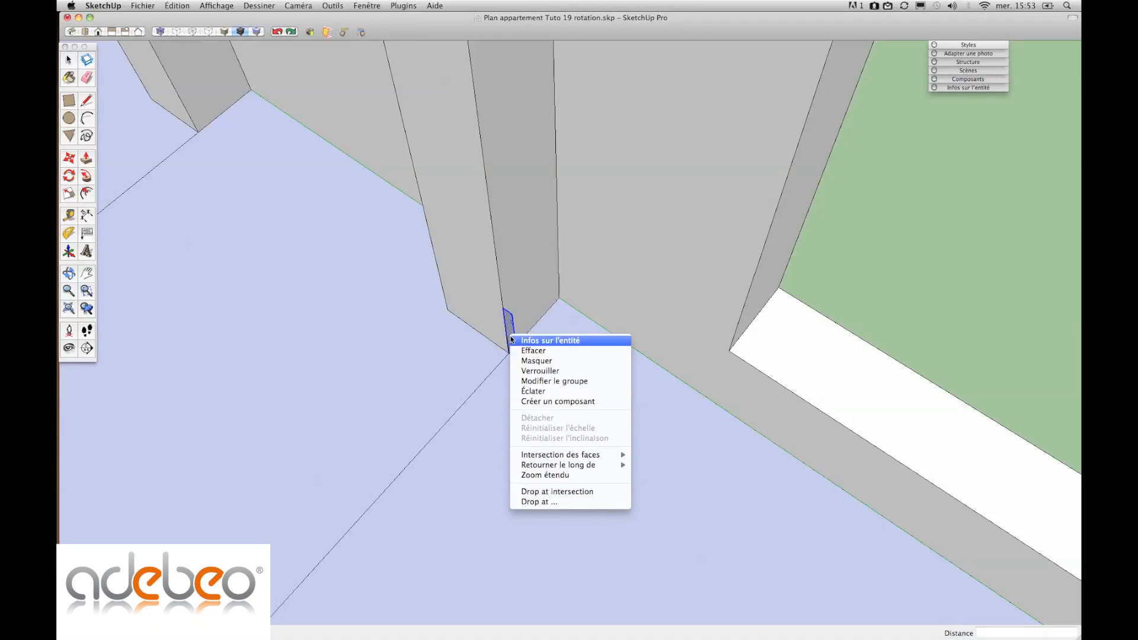
pyautogui.click(560, 389)
pyautogui.click(513, 349)
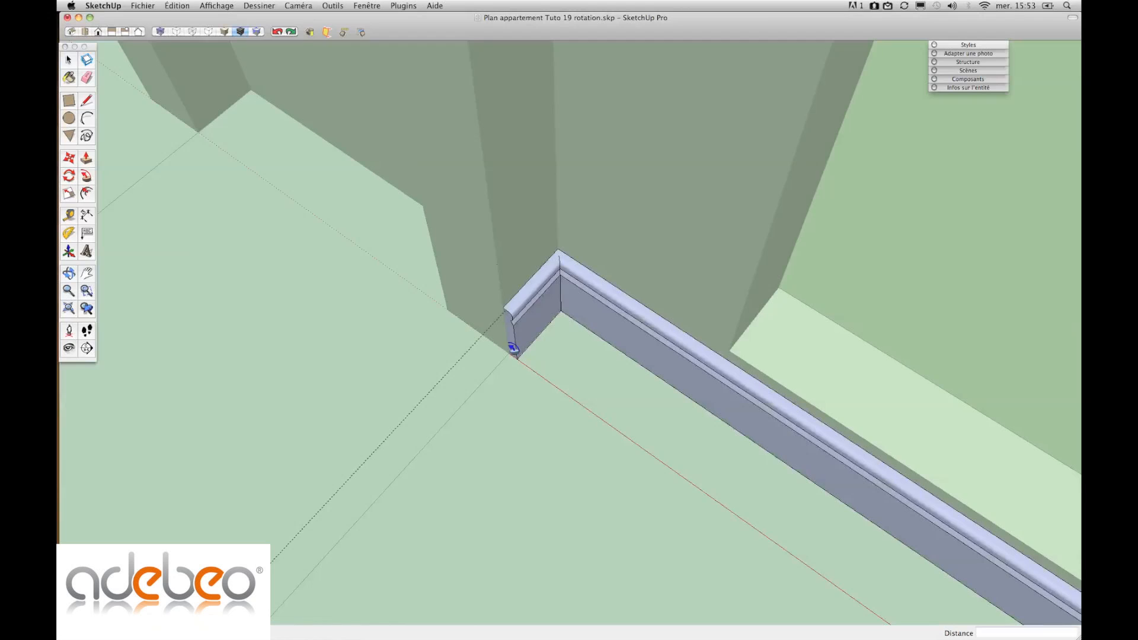
# Step: Leave the editing of the swept skirting board group
pyautogui.scroll(-10, 517, 351)
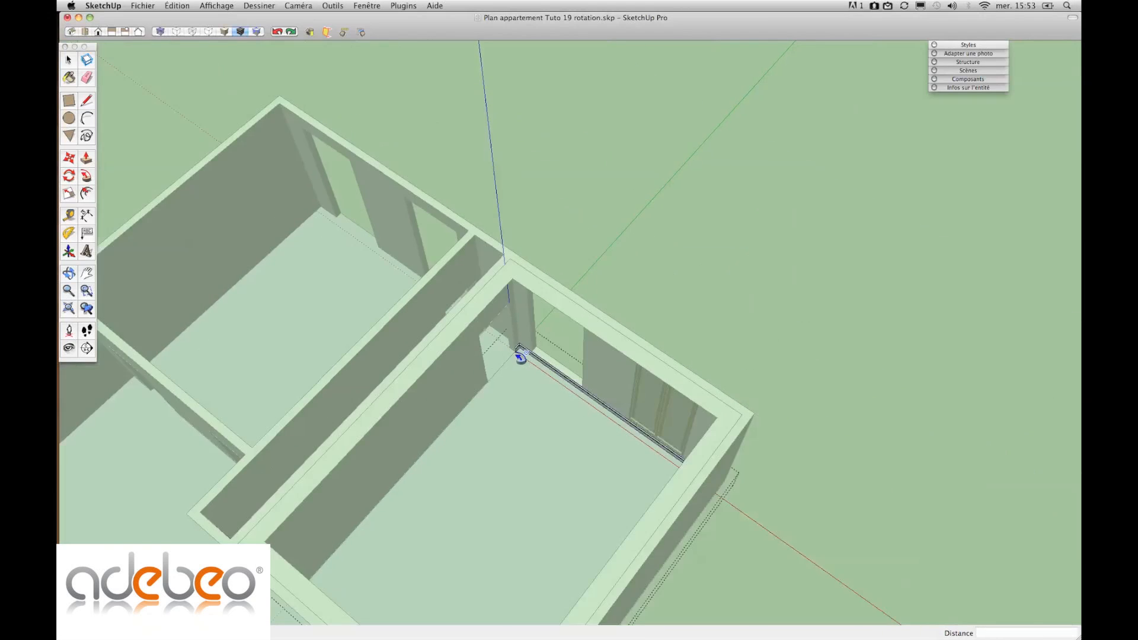
pyautogui.moveTo(516, 354)
pyautogui.mouseDown(button='middle')
pyautogui.moveTo(322, 454)
pyautogui.moveTo(397, 314)
pyautogui.moveTo(574, 432)
pyautogui.moveTo(595, 393)
pyautogui.moveTo(494, 369)
pyautogui.moveTo(344, 403)
pyautogui.moveTo(365, 401)
pyautogui.mouseUp(button='middle')
pyautogui.scroll(5, 596, 393)
pyautogui.scroll(4, 596, 392)
pyautogui.press('space')
pyautogui.click(595, 393)
# Step: Examine the skirting board around the room, from the doorways to the windows and the fireplace wall
pyautogui.scroll(-3, 365, 402)
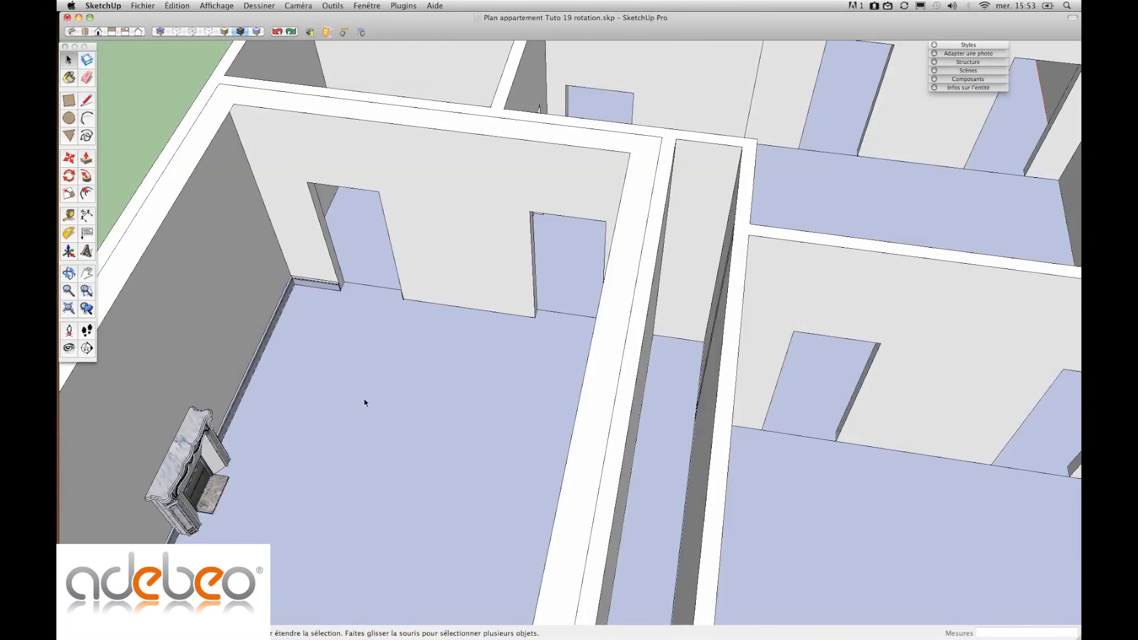
pyautogui.scroll(-2, 426, 363)
pyautogui.moveTo(426, 363); pyautogui.dragTo(330, 396, button='middle')
pyautogui.scroll(3, 491, 252)
pyautogui.moveTo(500, 249); pyautogui.dragTo(890, 310, button='middle')
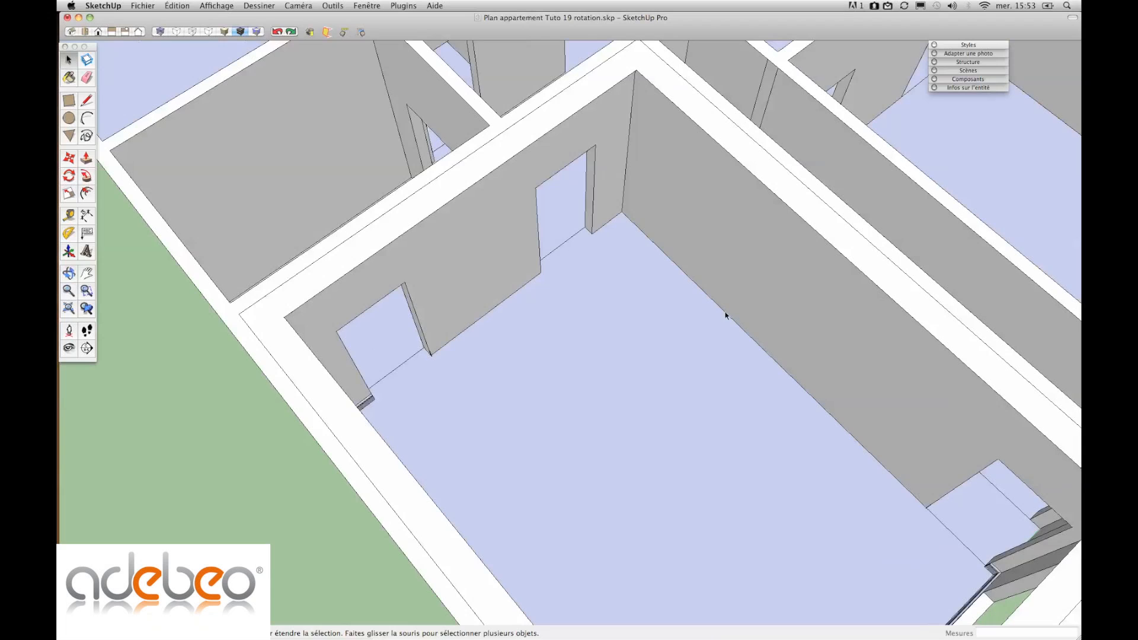
pyautogui.moveTo(664, 338); pyautogui.dragTo(296, 364, button='middle')
pyautogui.moveTo(621, 372); pyautogui.dragTo(208, 418, button='middle')
pyautogui.keyDown('shift'); pyautogui.moveTo(338, 244); pyautogui.dragTo(630, 386, button='middle'); pyautogui.keyUp('shift')
pyautogui.moveTo(760, 389); pyautogui.dragTo(591, 344, button='middle')
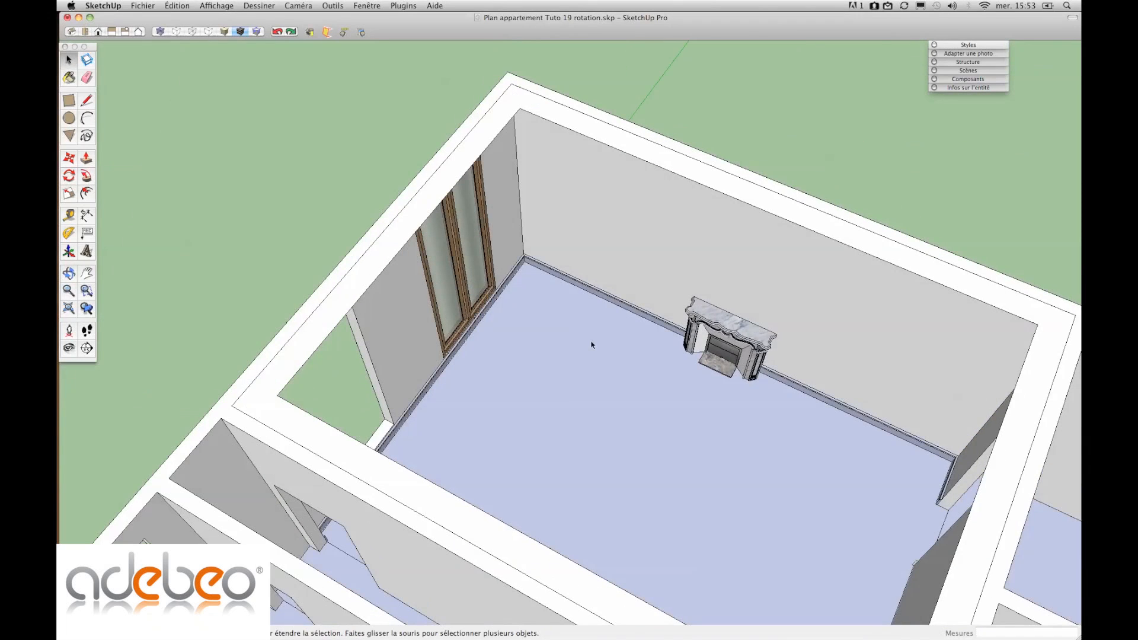